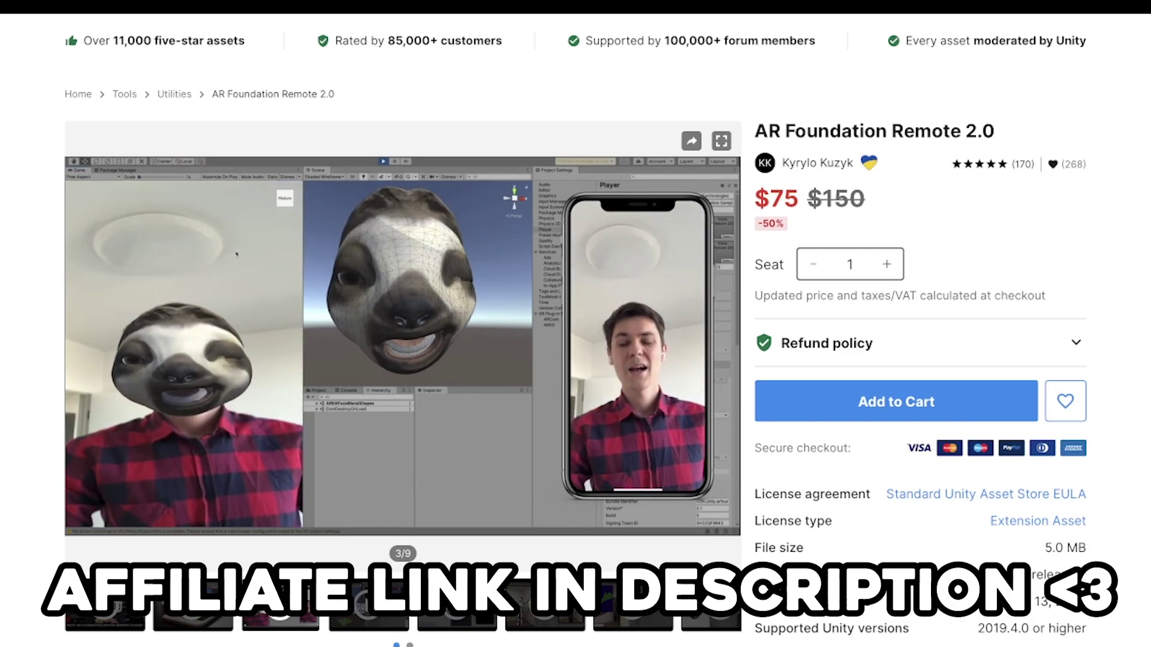
Pause the product video and scroll through the AR Foundation Remote 2.0 store page
left_click(94, 518)
scroll(30, 382, "down", 1)
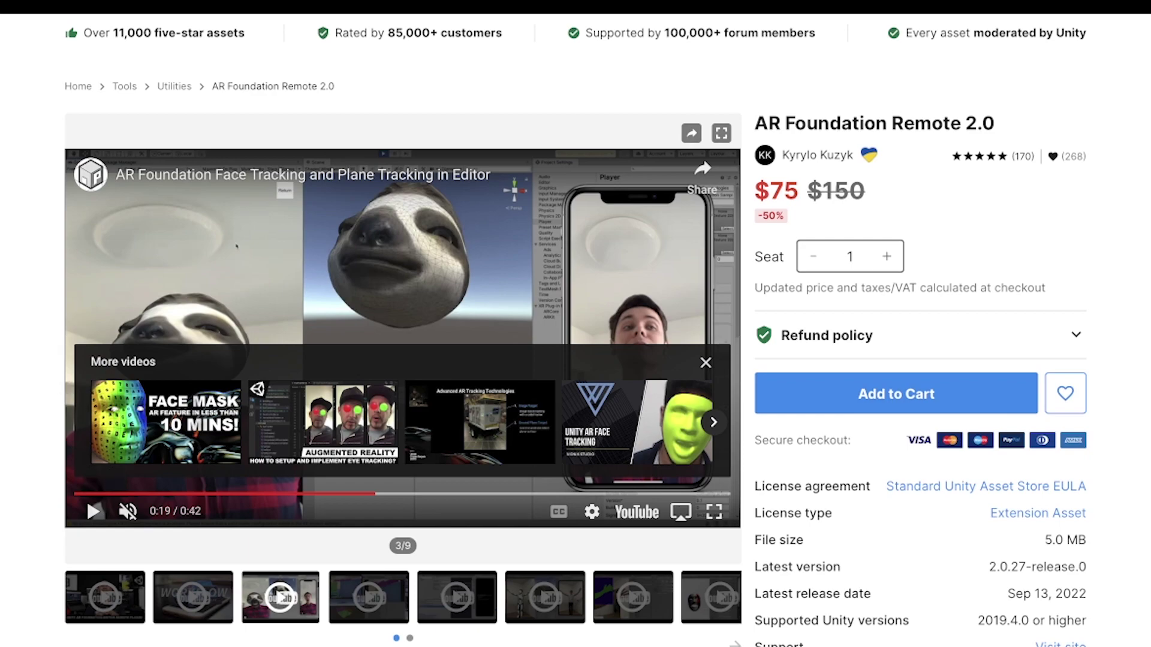
scroll(576, 324, "down", 10)
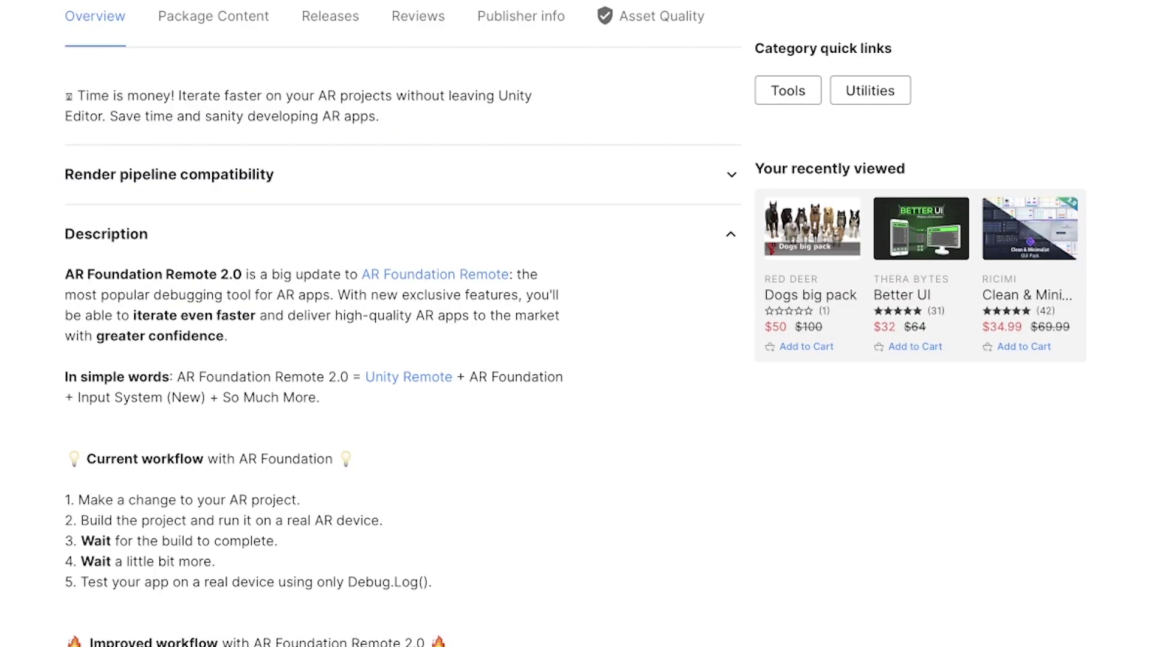
scroll(575, 324, "down", 12)
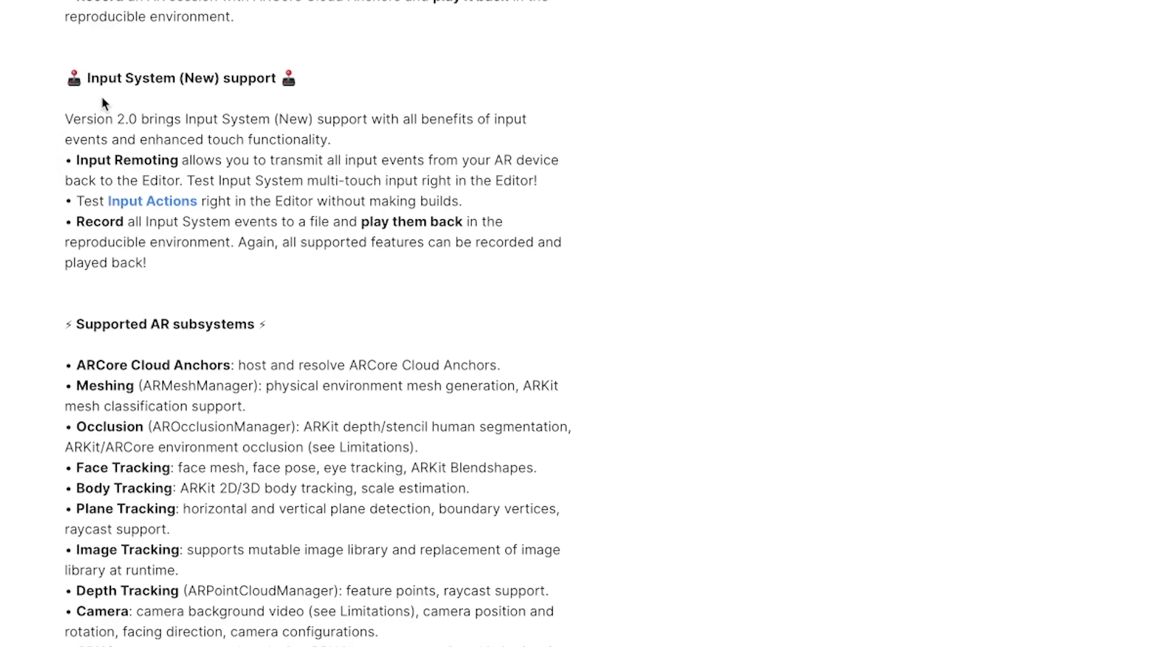
scroll(109, 113, "down", 5)
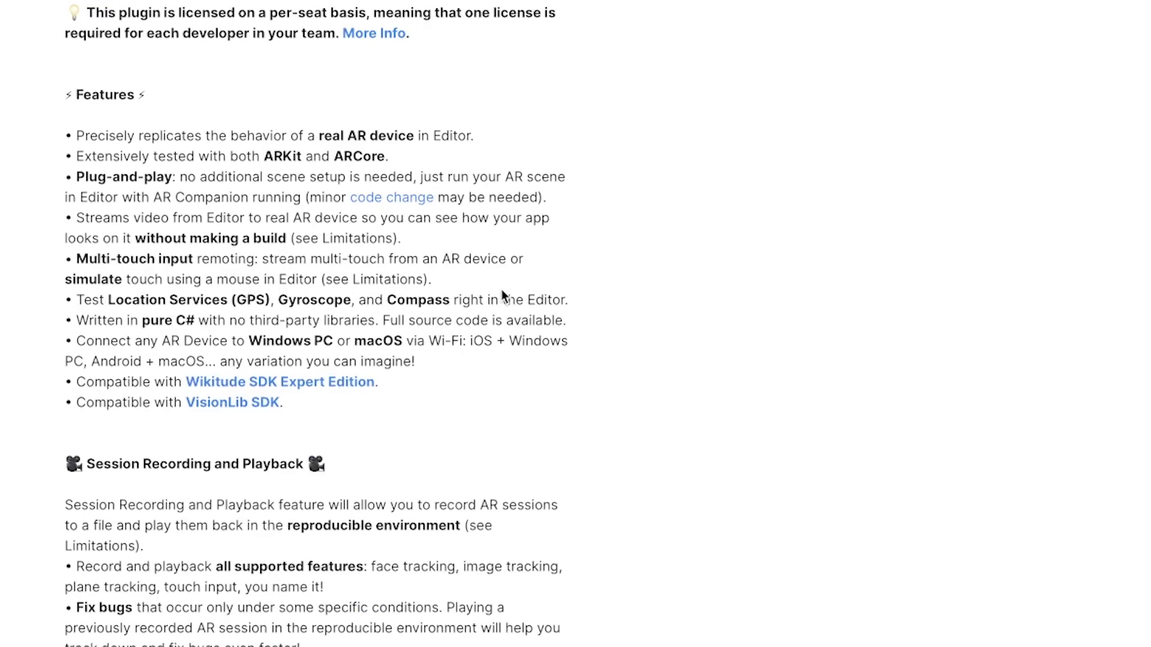
scroll(53, 423, "down", 6)
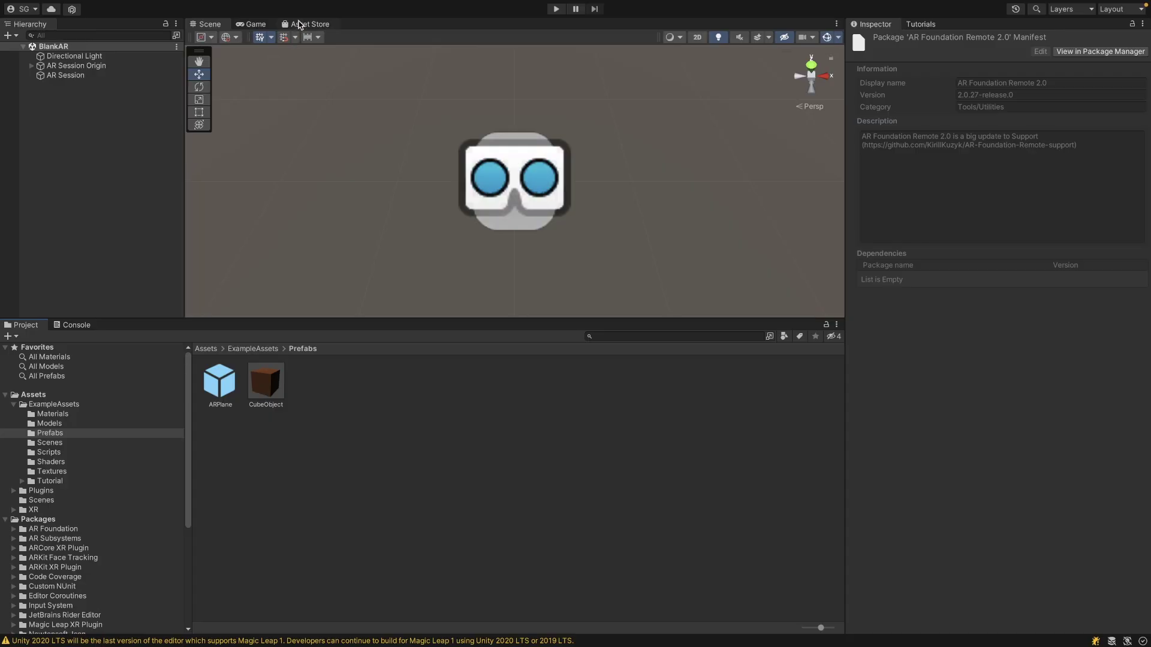
Find 'ar foundation' under My Assets in Package Manager and import all its files
mouse_move(611, 2)
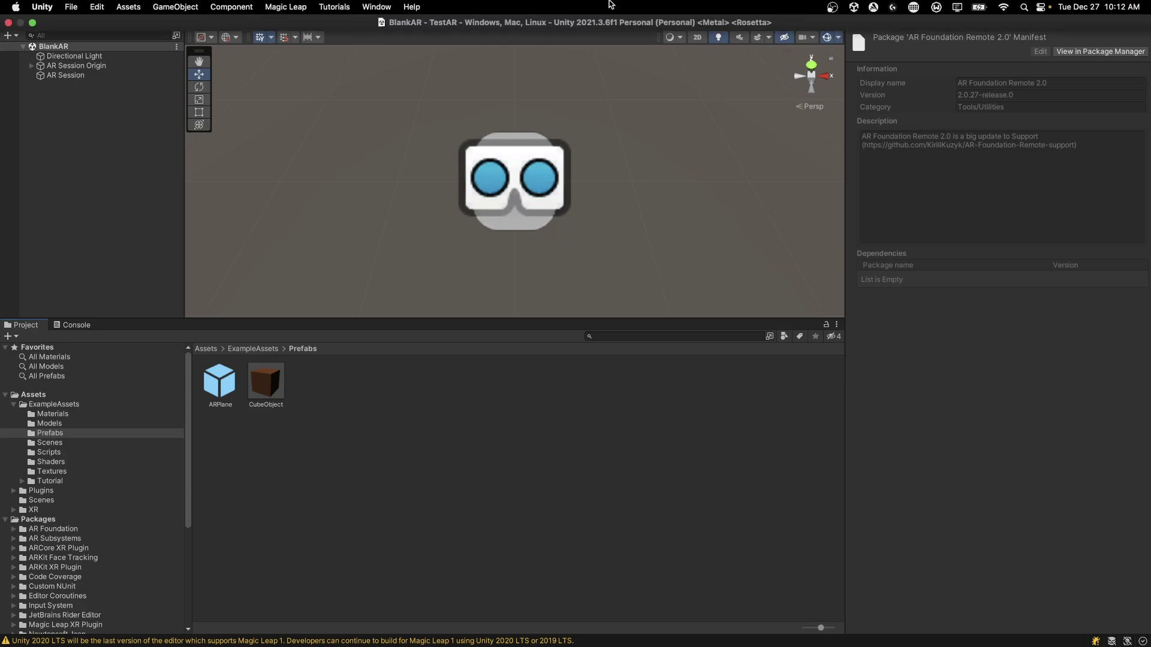
left_click(376, 6)
left_click(399, 170)
left_click(208, 80)
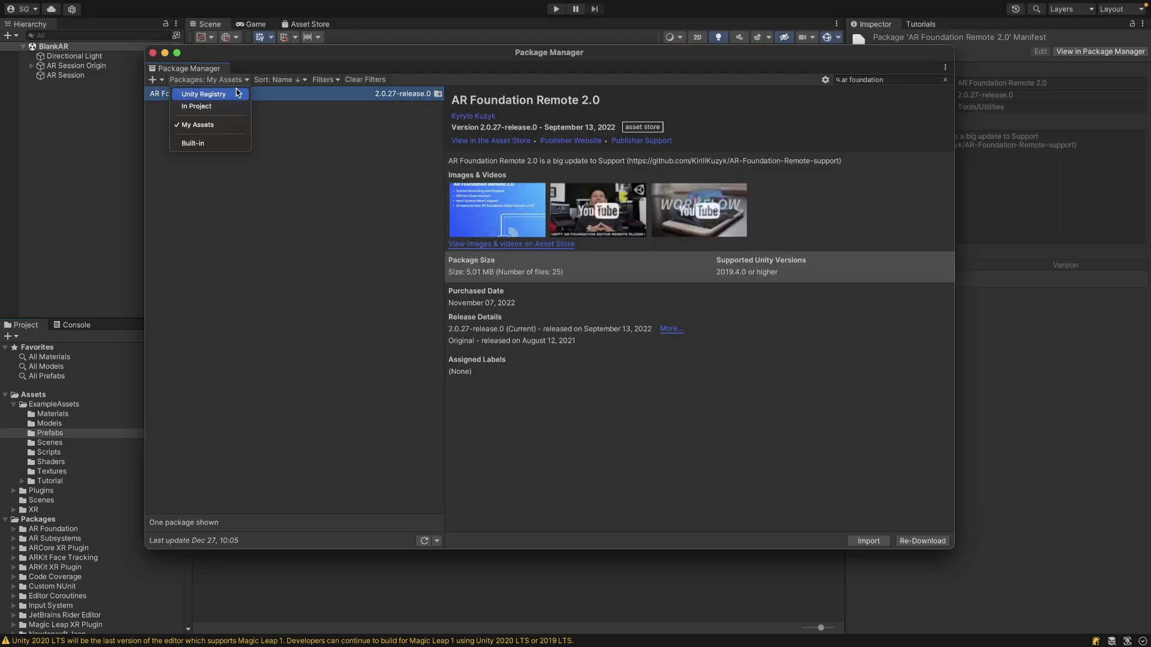
left_click(228, 126)
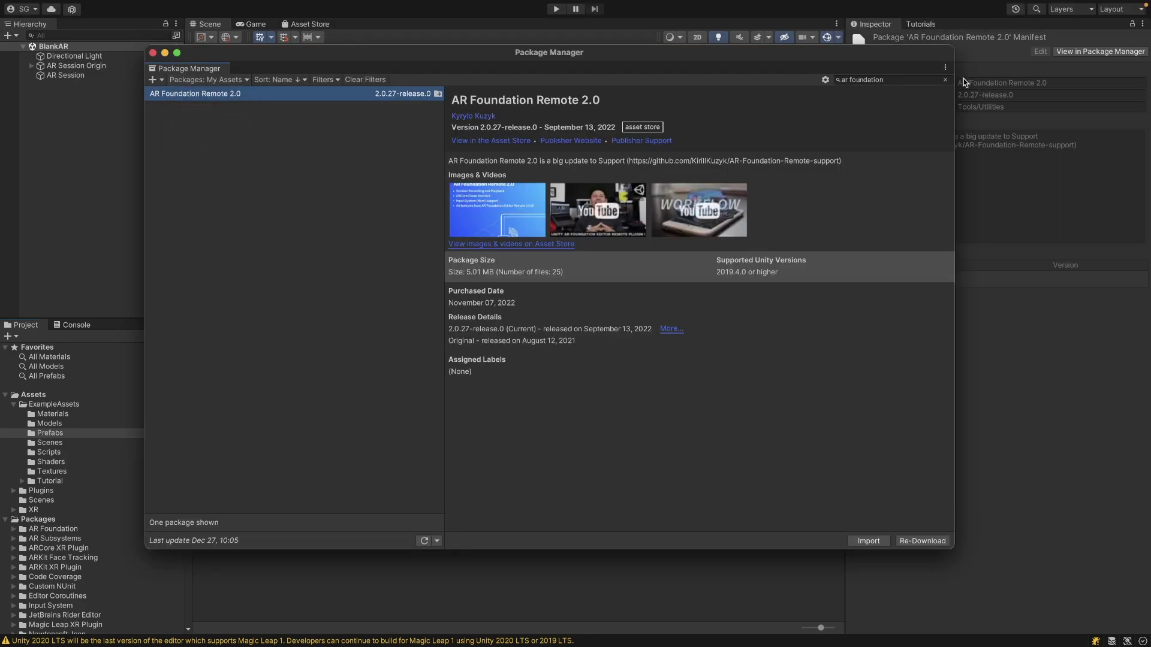
left_click(940, 81)
type("ar foundation")
left_click(880, 542)
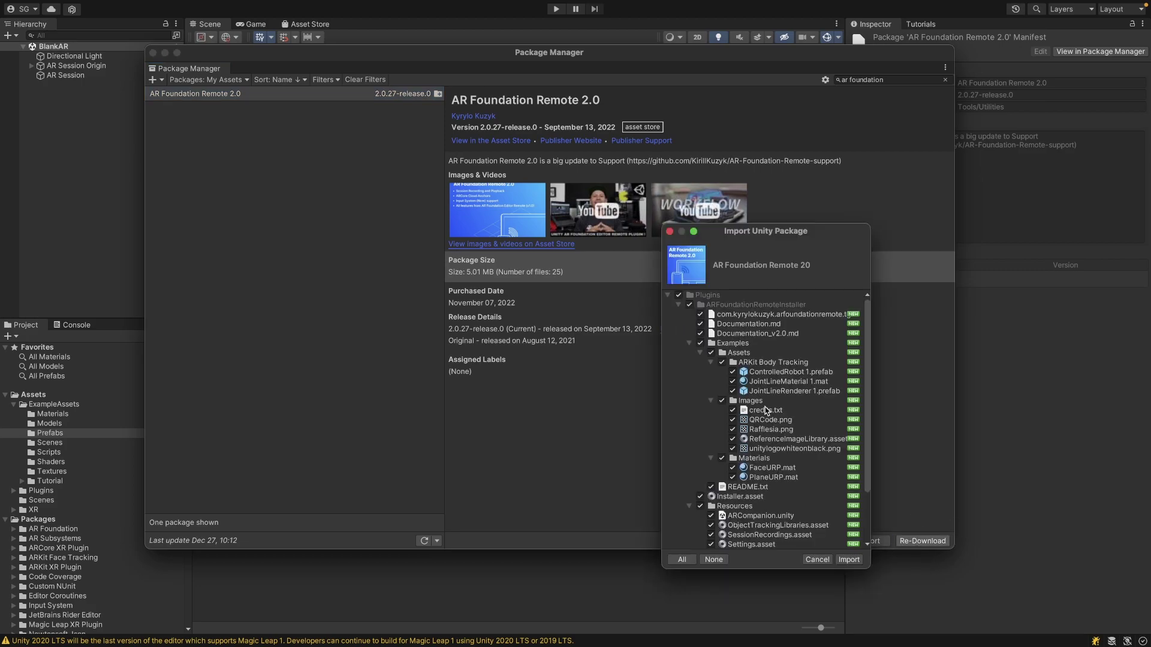
left_click(855, 560)
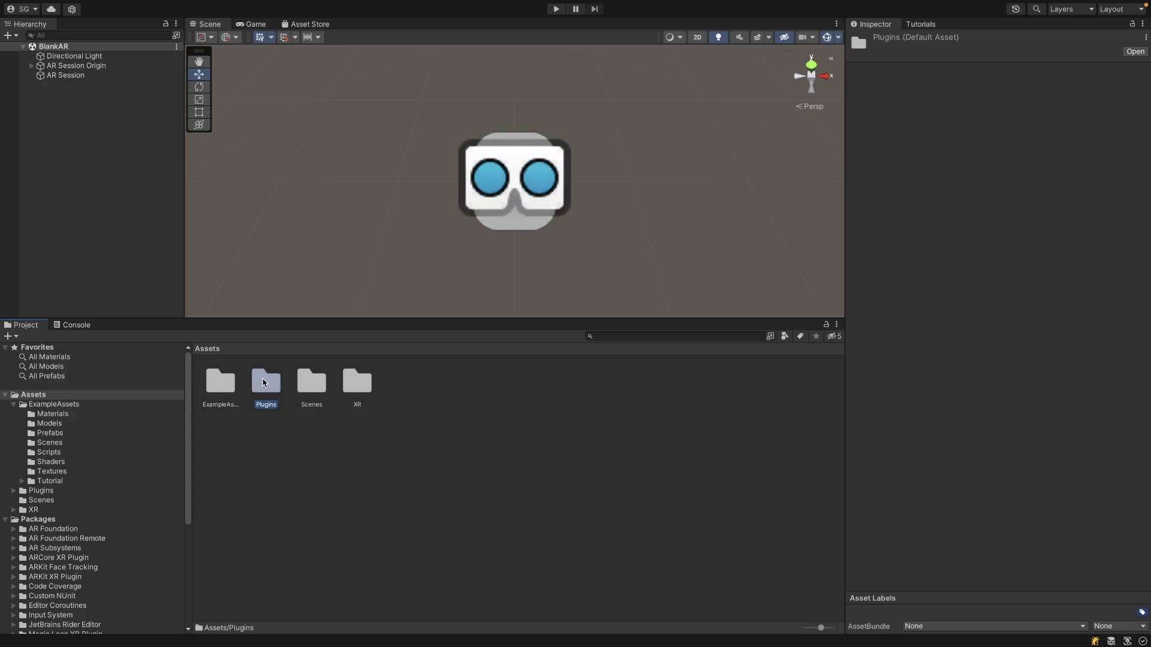
Open Plugins > ARFoundationRemoteInstaller and select the Installer asset to show it in the Inspector
double_click(267, 383)
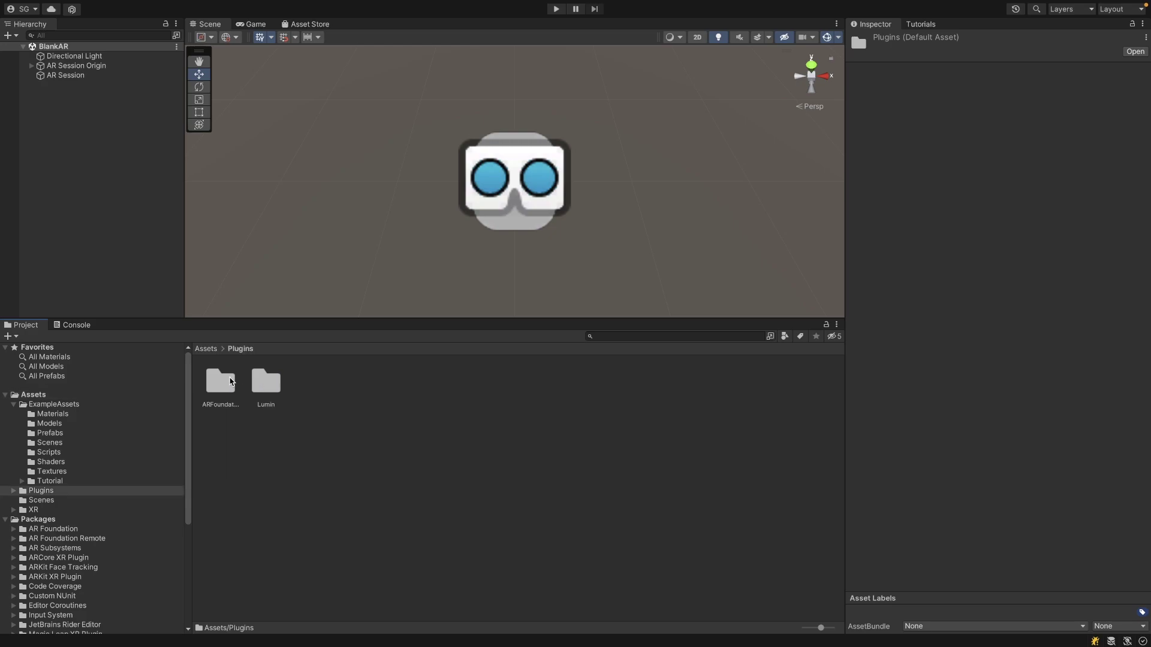
double_click(222, 381)
left_click(390, 376)
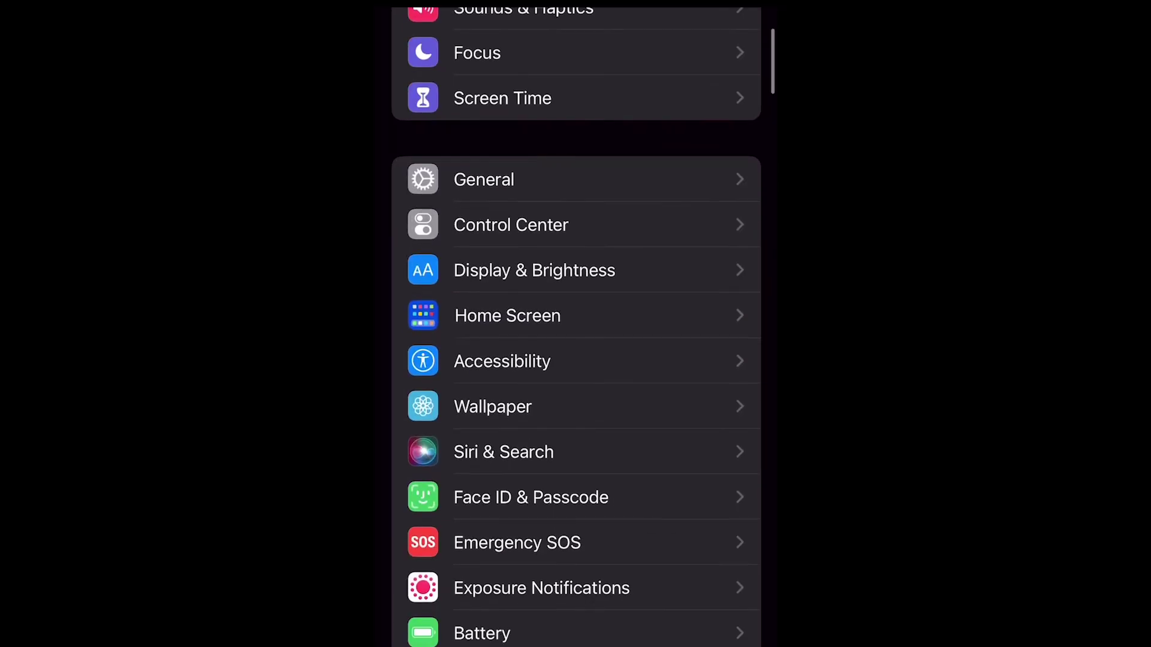
Go to Privacy & Security in iOS Settings and open the Developer Mode page
scroll(576, 324, "down", 4)
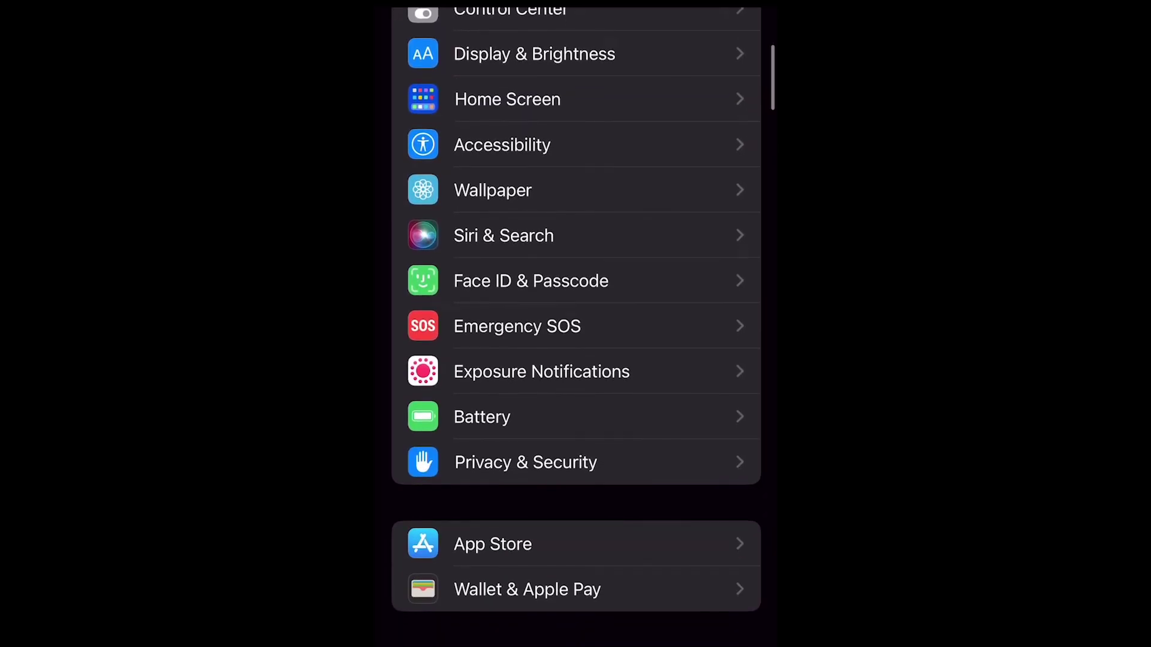
left_click(526, 463)
scroll(575, 324, "down", 10)
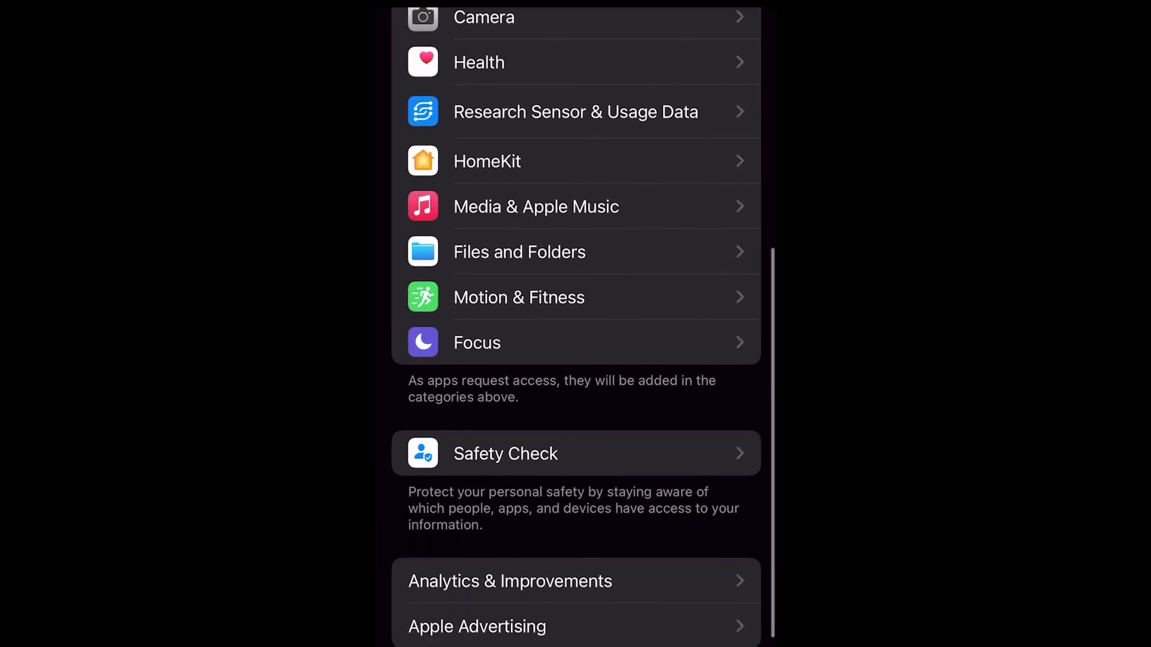
scroll(575, 324, "down", 2)
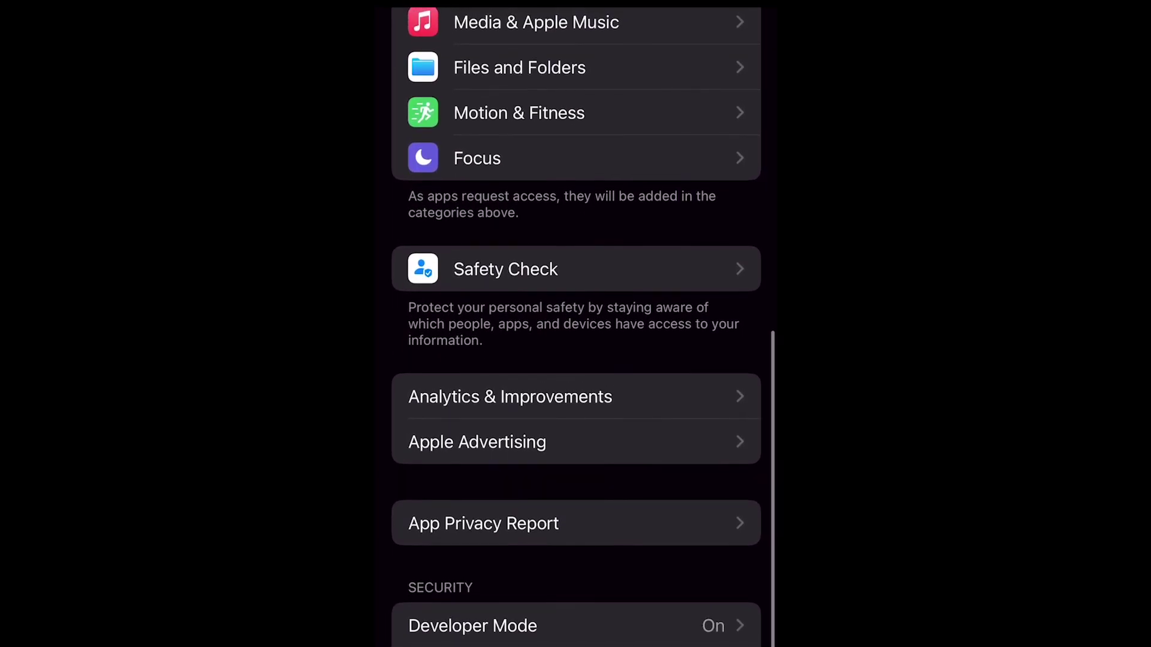
left_click(480, 624)
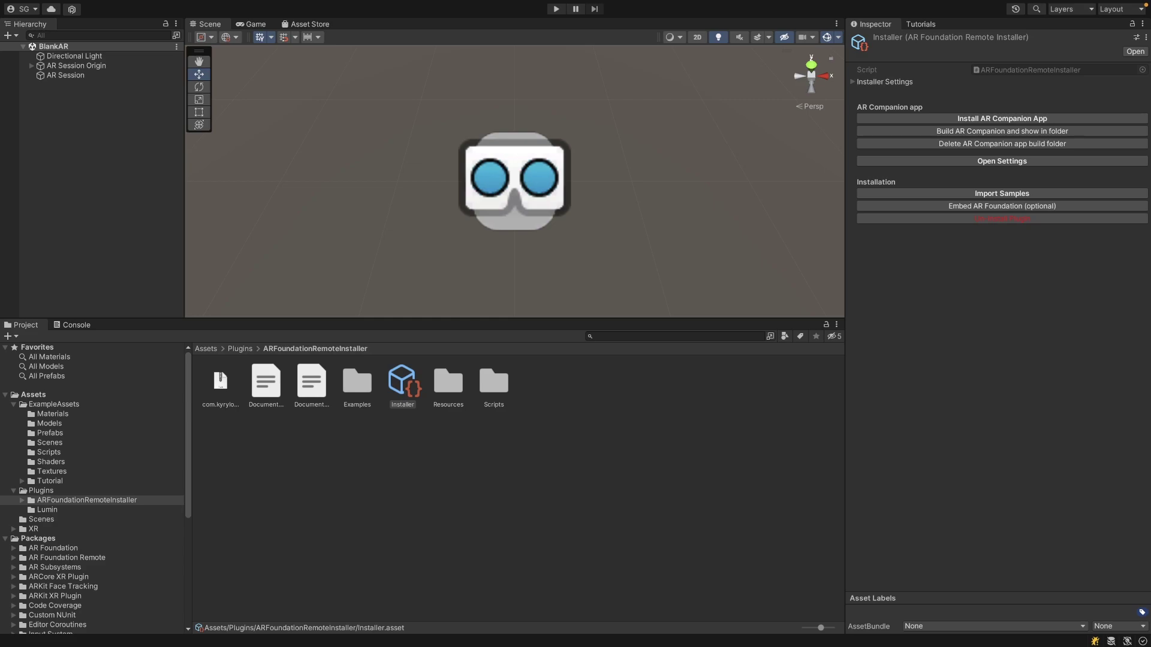
After a first install attempt, switch the build platform to iOS with Development Build on
left_click(964, 120)
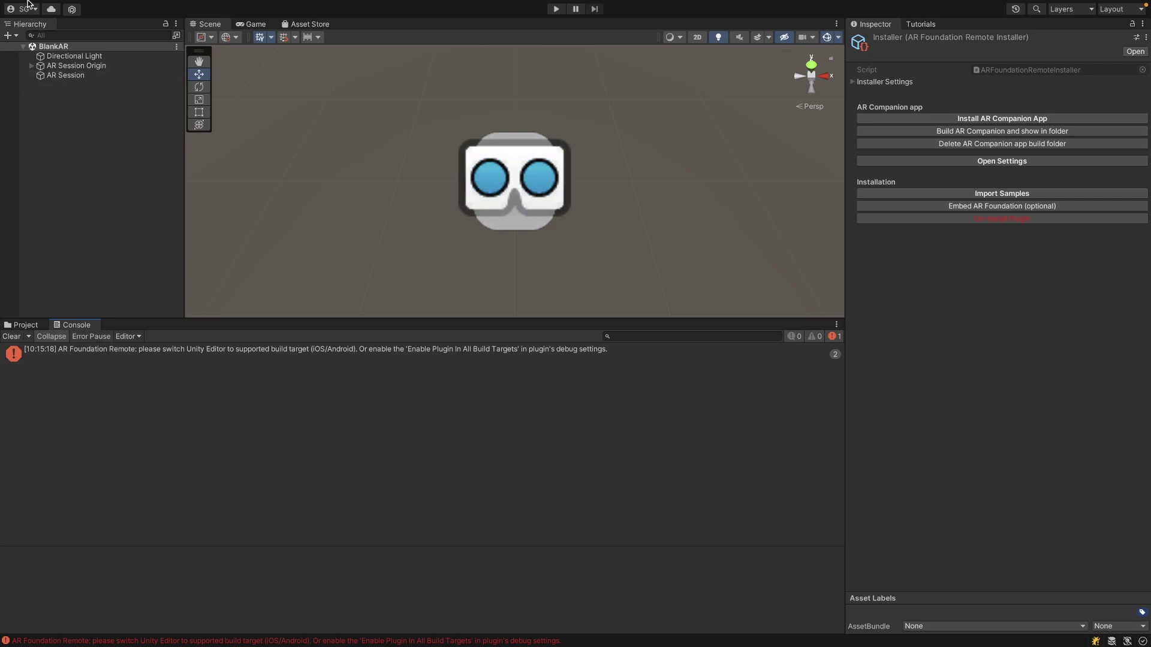
left_click(70, 7)
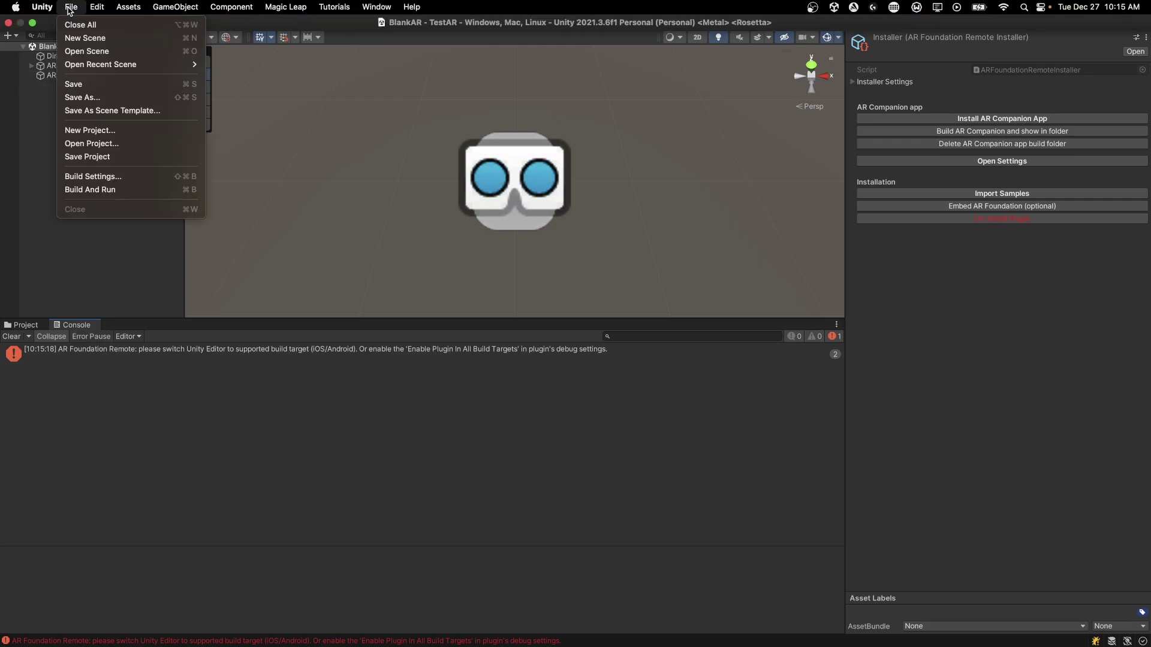
left_click(99, 175)
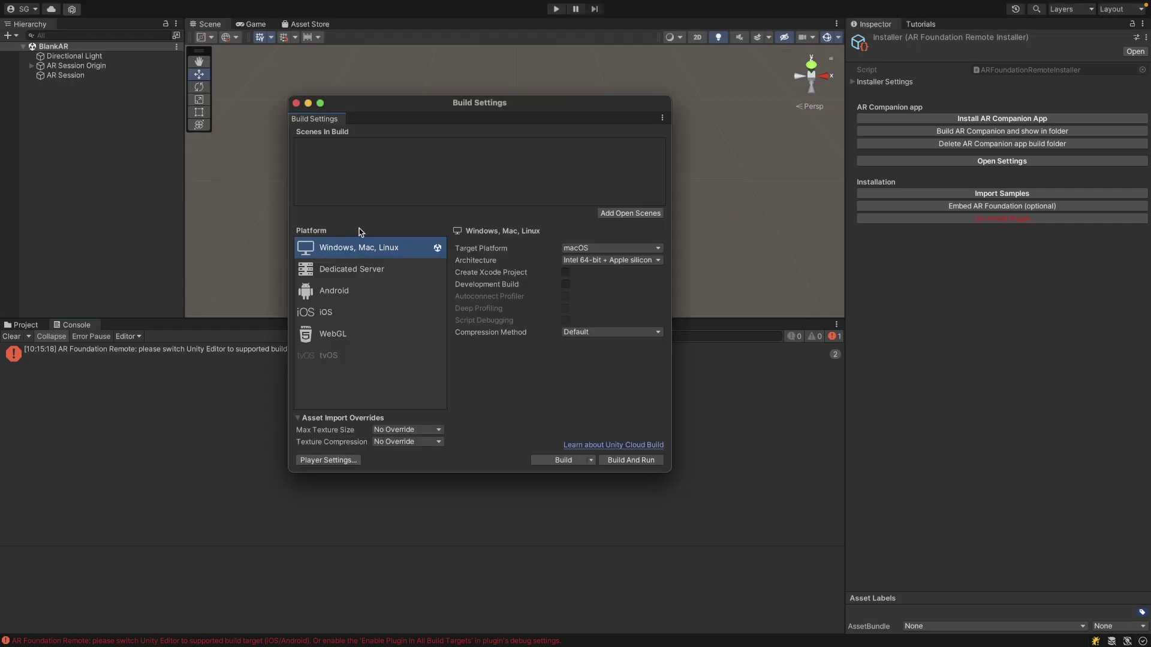
left_click(370, 317)
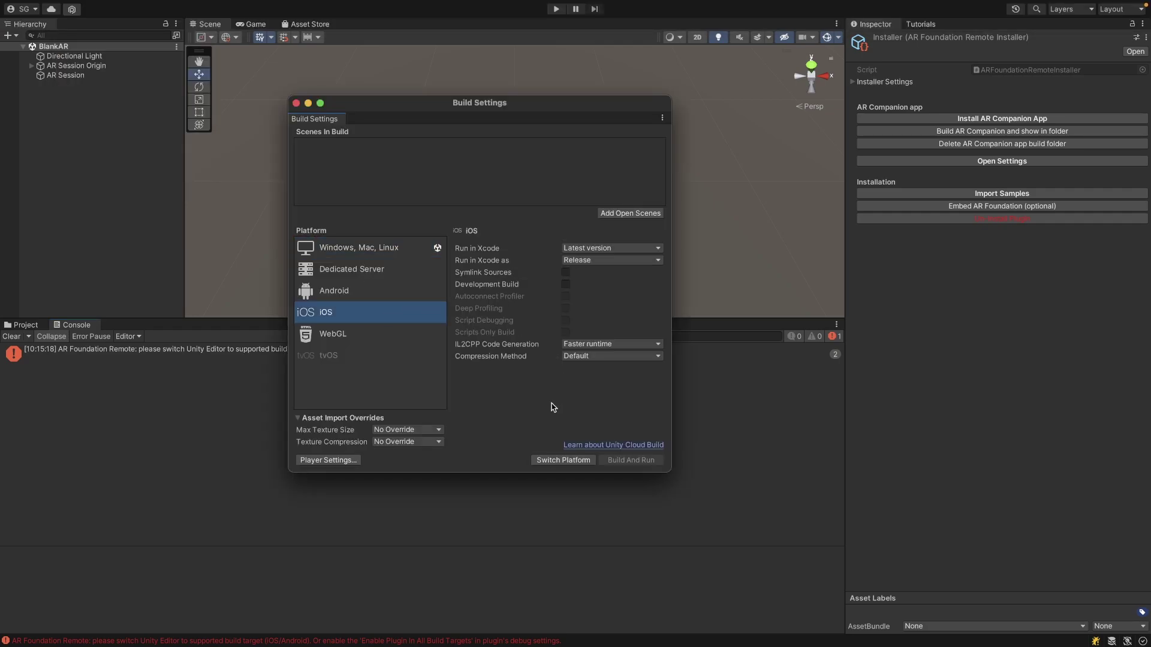
left_click(558, 461)
left_click(565, 285)
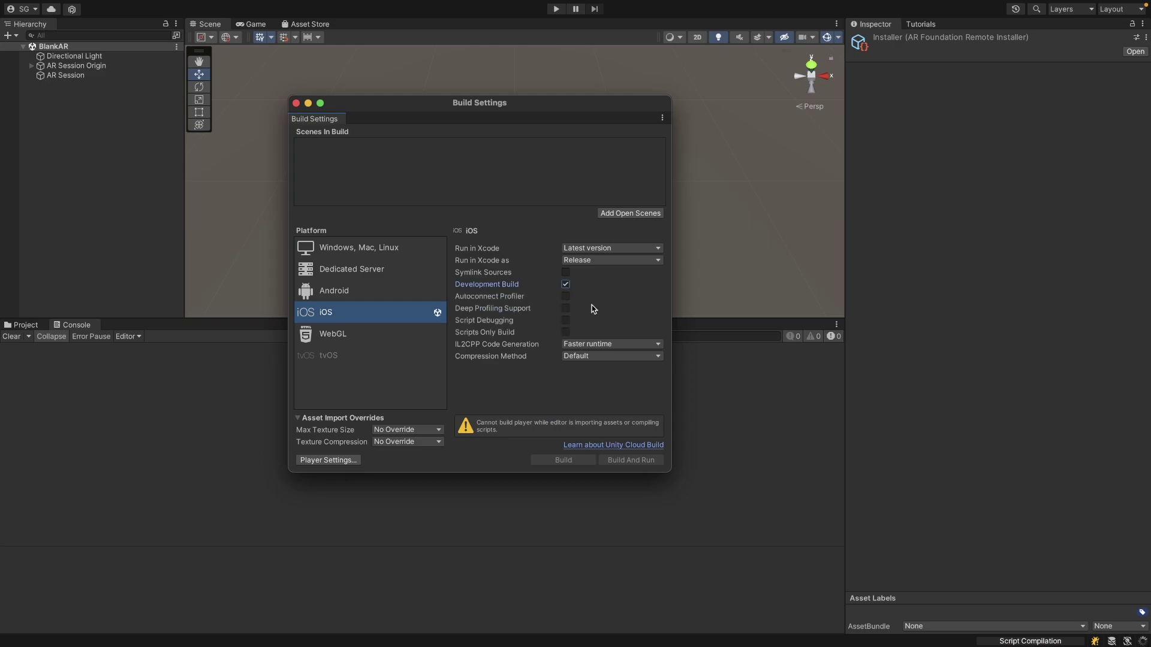
left_click(296, 104)
Reselect the Installer asset and install the AR Companion app on the phone
left_click(33, 327)
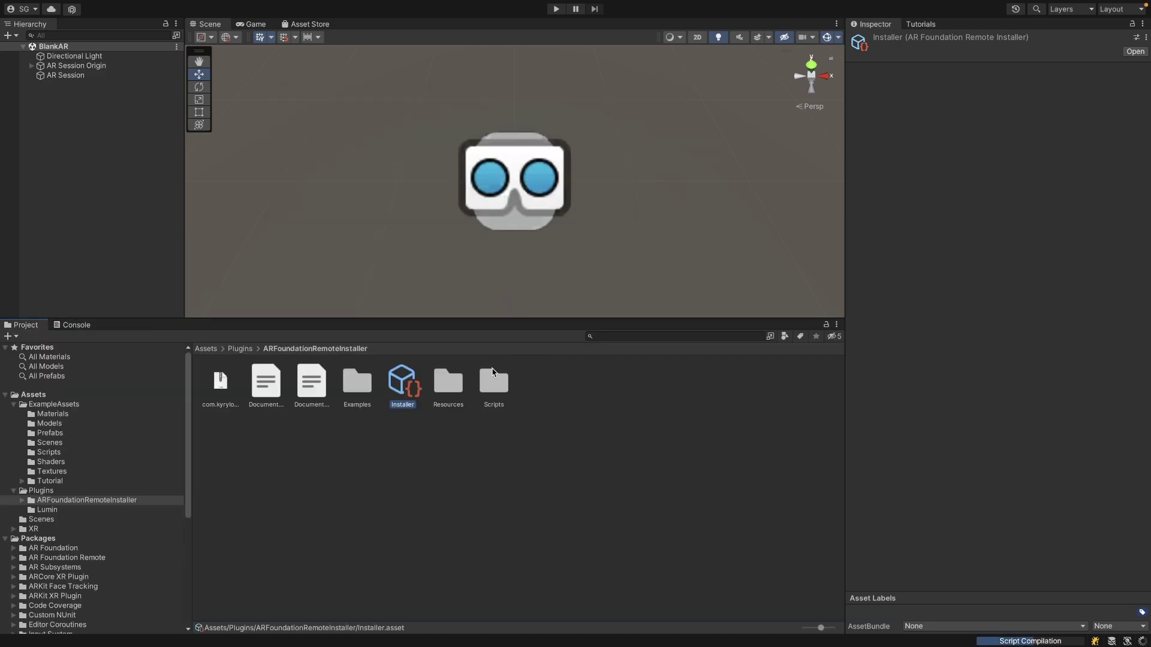
left_click(397, 385)
left_click(923, 123)
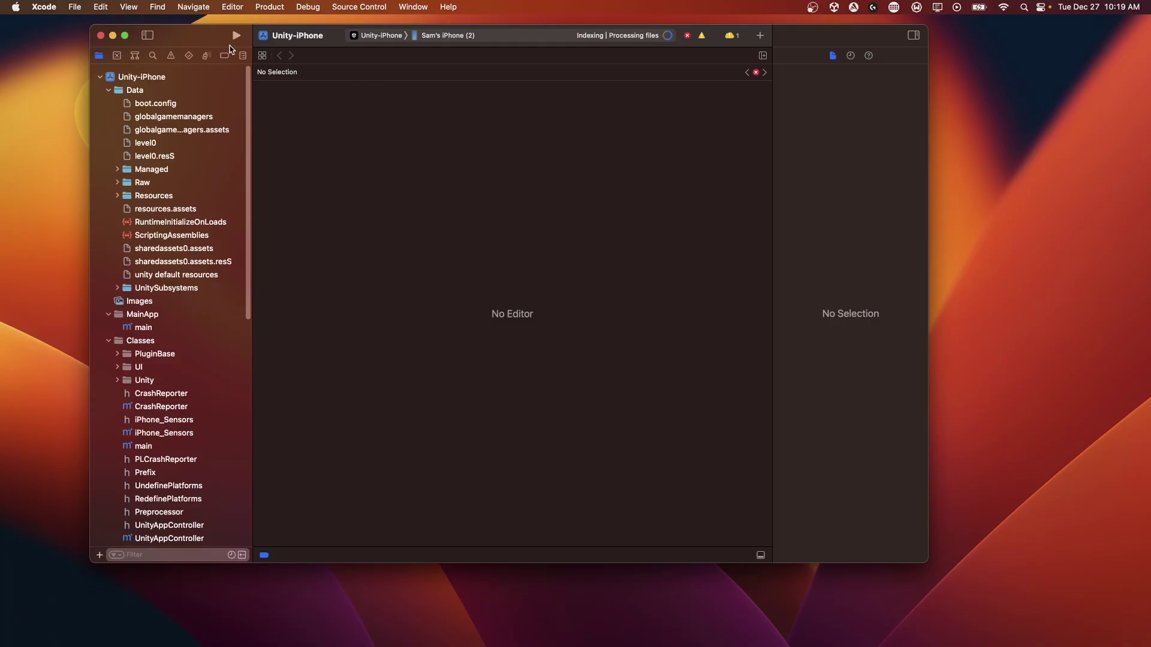
Check the provisioning error in Xcode and enable automatic signing management
left_click_drag(222, 49, 227, 52)
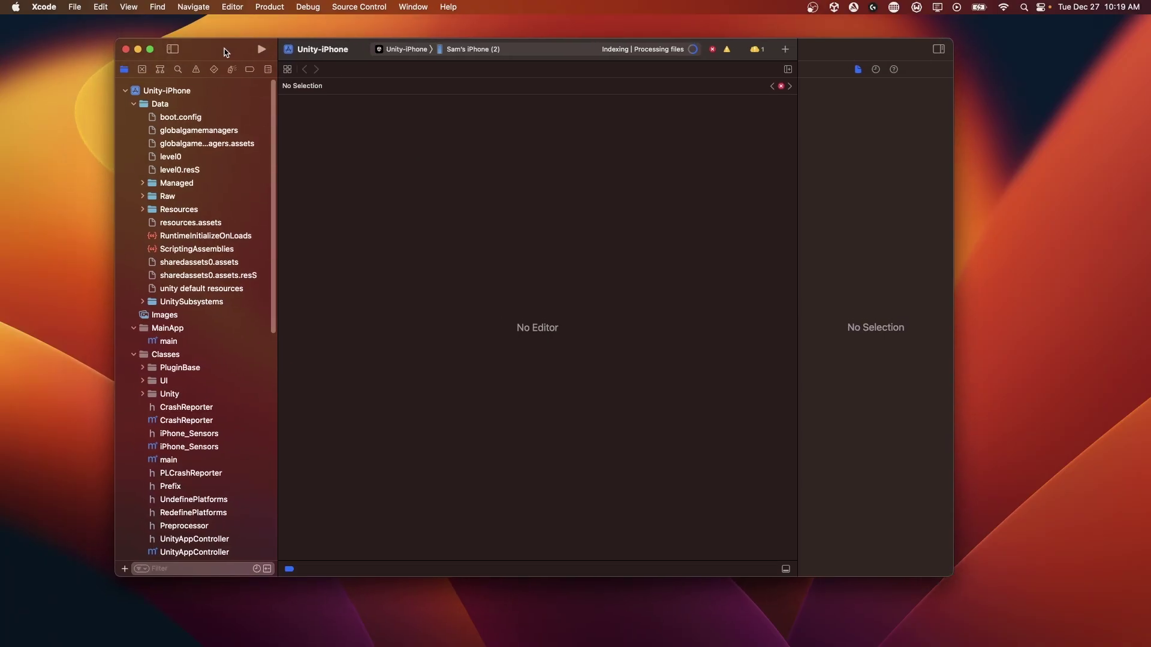
left_click(712, 49)
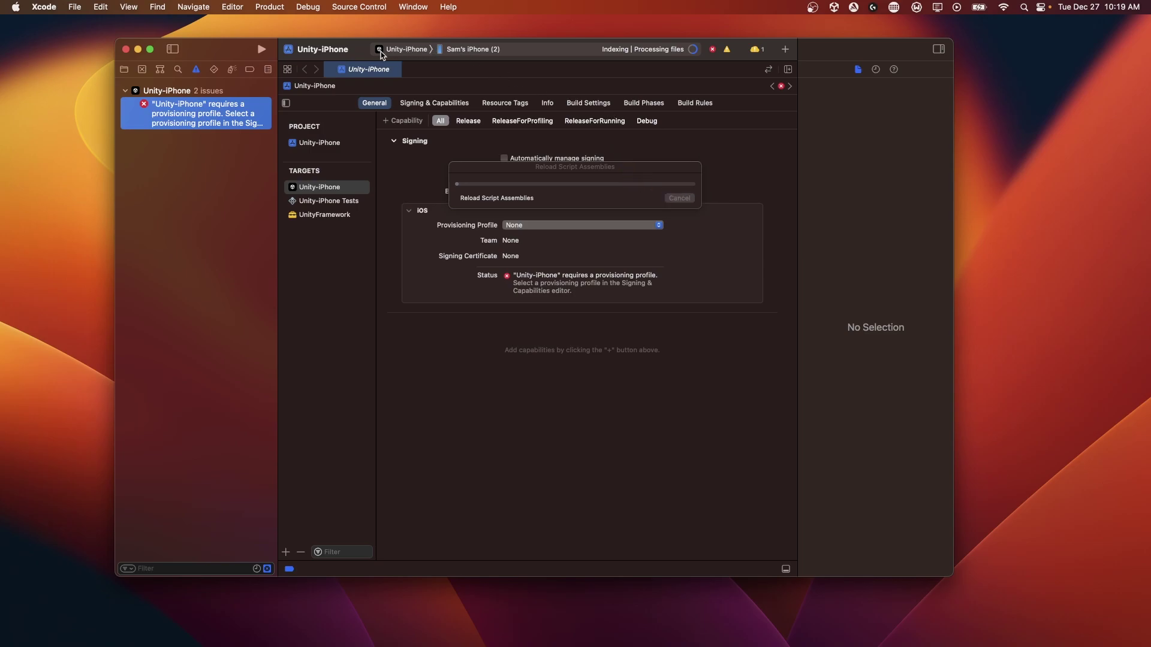
left_click_drag(362, 53, 375, 122)
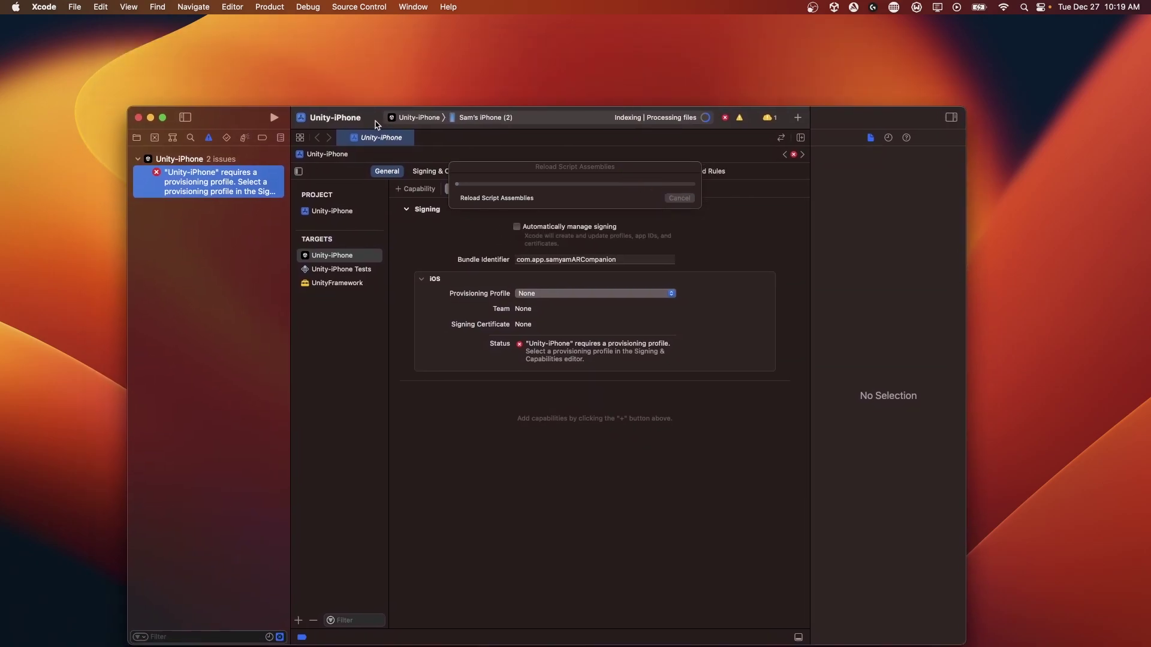
left_click(569, 228)
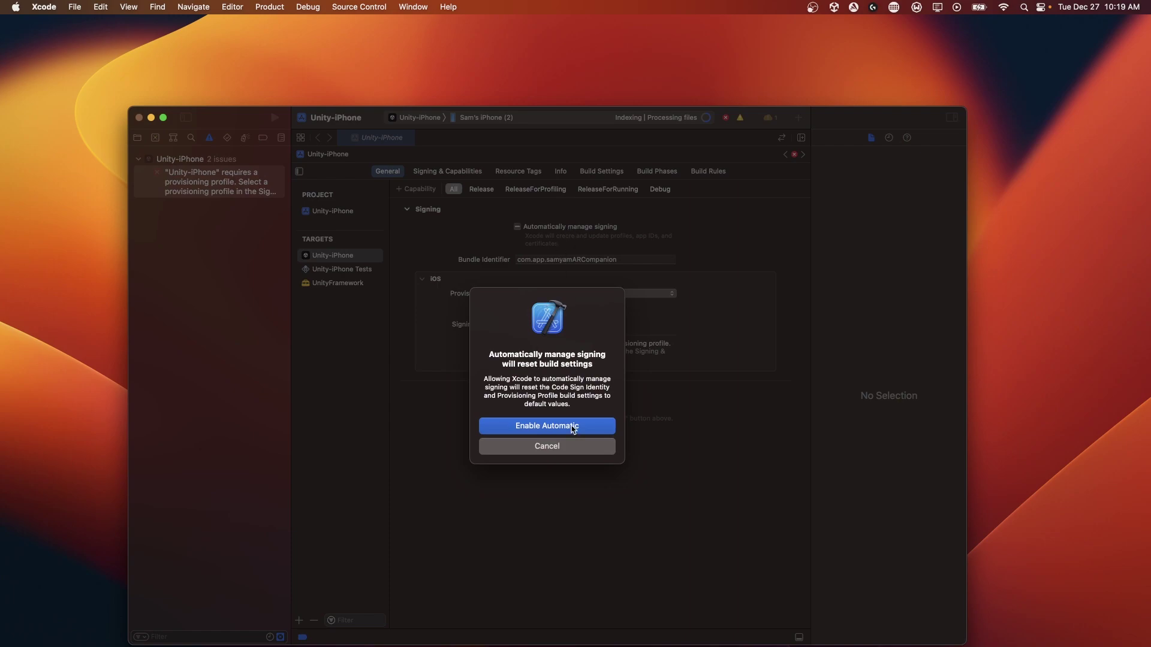
left_click(568, 425)
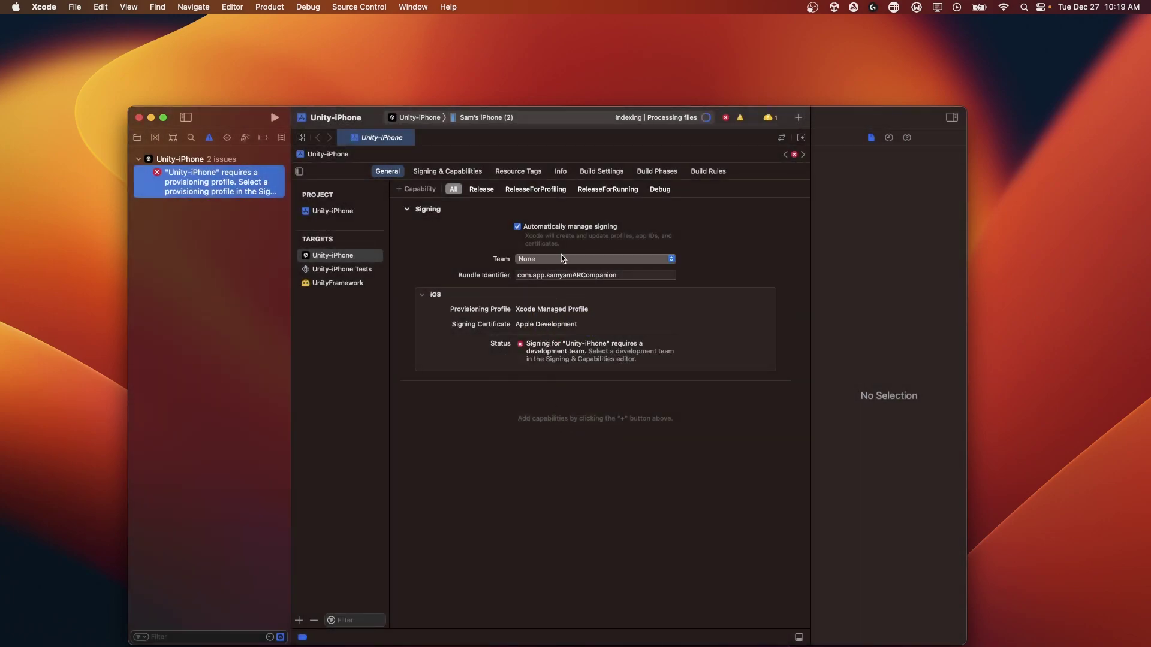
Choose the Personal Team as development team and run the app on the iPhone
left_click(567, 258)
left_click(575, 278)
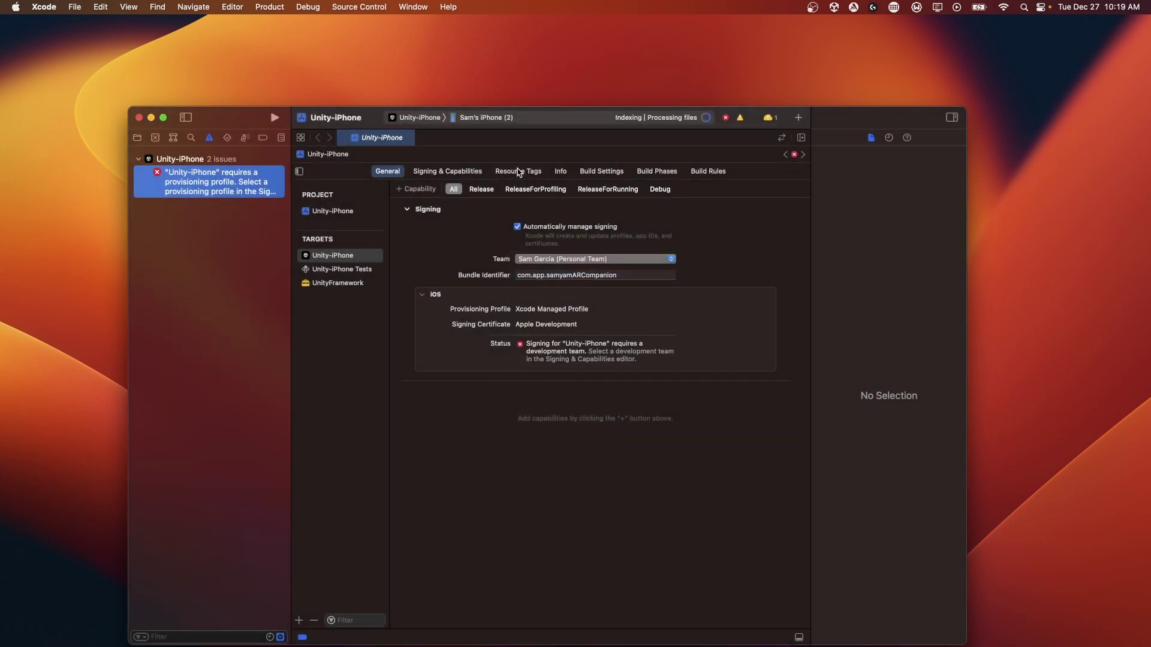
left_click_drag(256, 116, 251, 58)
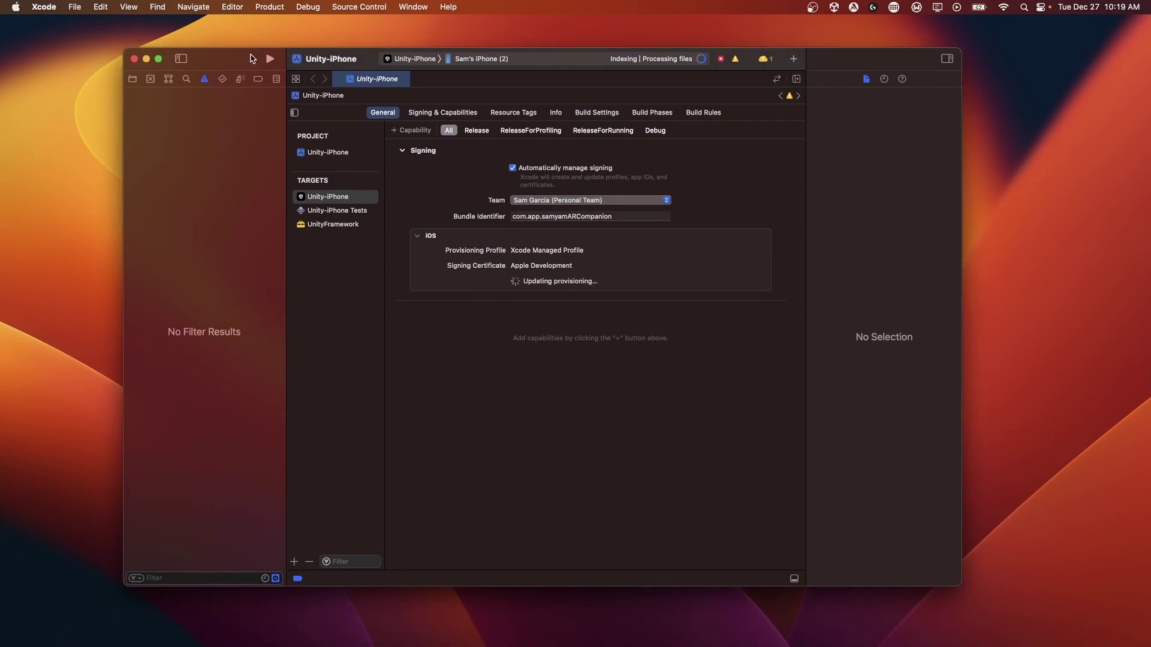
left_click(267, 59)
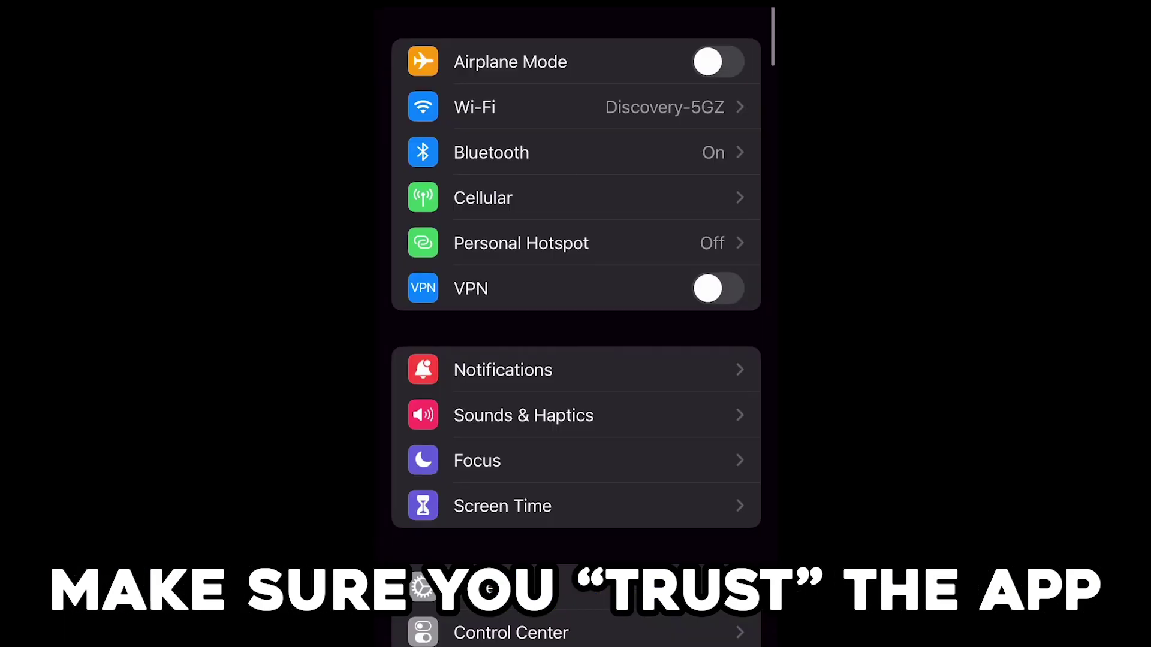
Go to General > VPN & Device Management and open the Apple Development profile
scroll(576, 327, "down", 6)
left_click(484, 235)
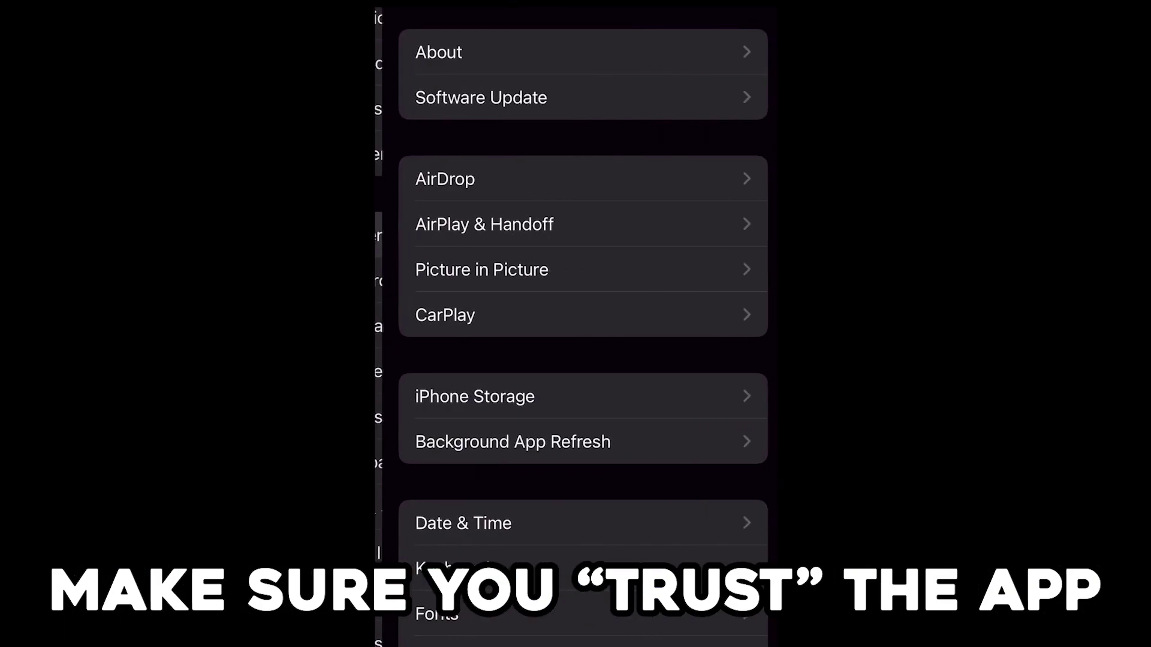
scroll(576, 327, "down", 2)
scroll(575, 327, "down", 4)
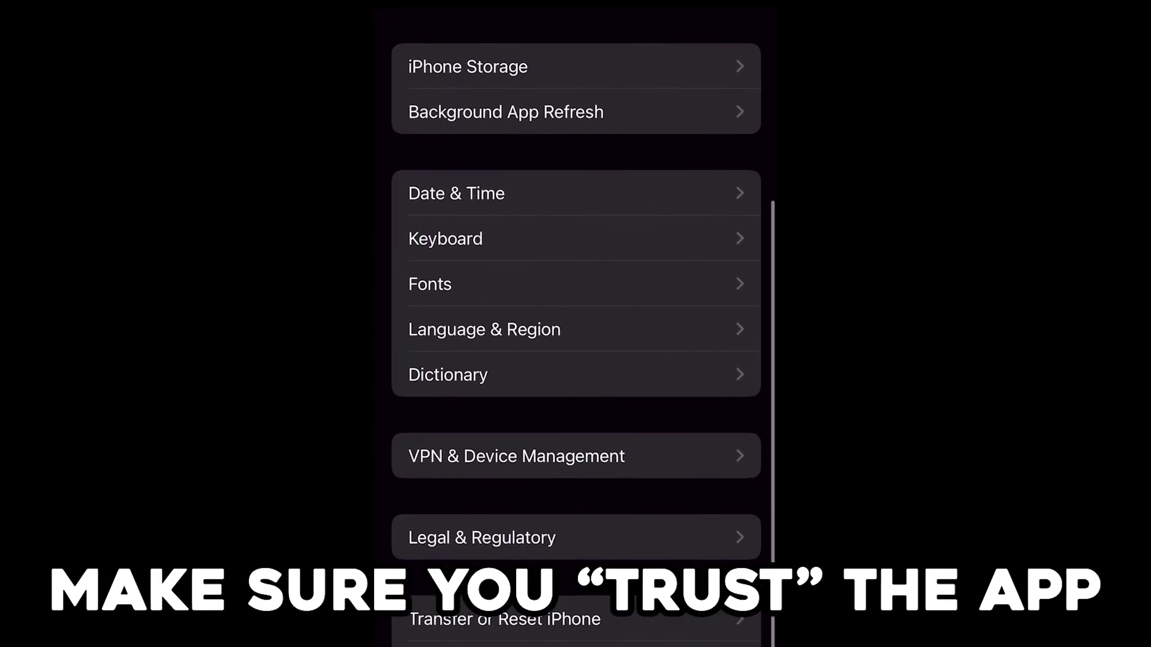
left_click(513, 465)
left_click(575, 253)
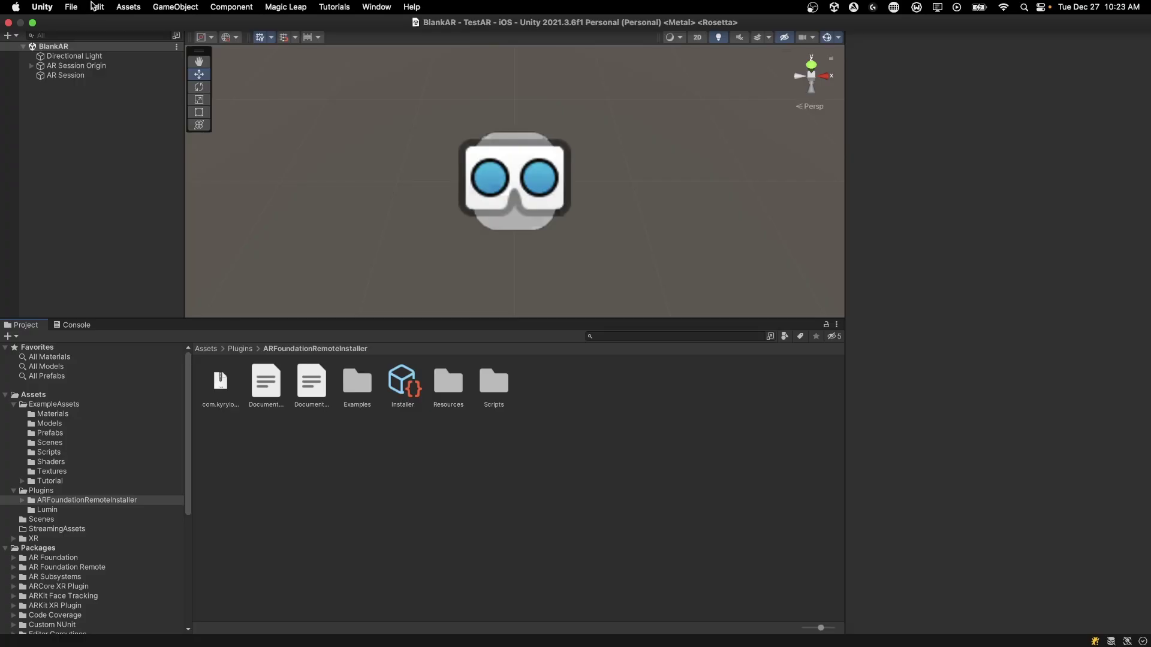
Enter 192.168.0.105 as AR Companion App IP in XR Plug-in Management > AR Foundation Remote
left_click(96, 7)
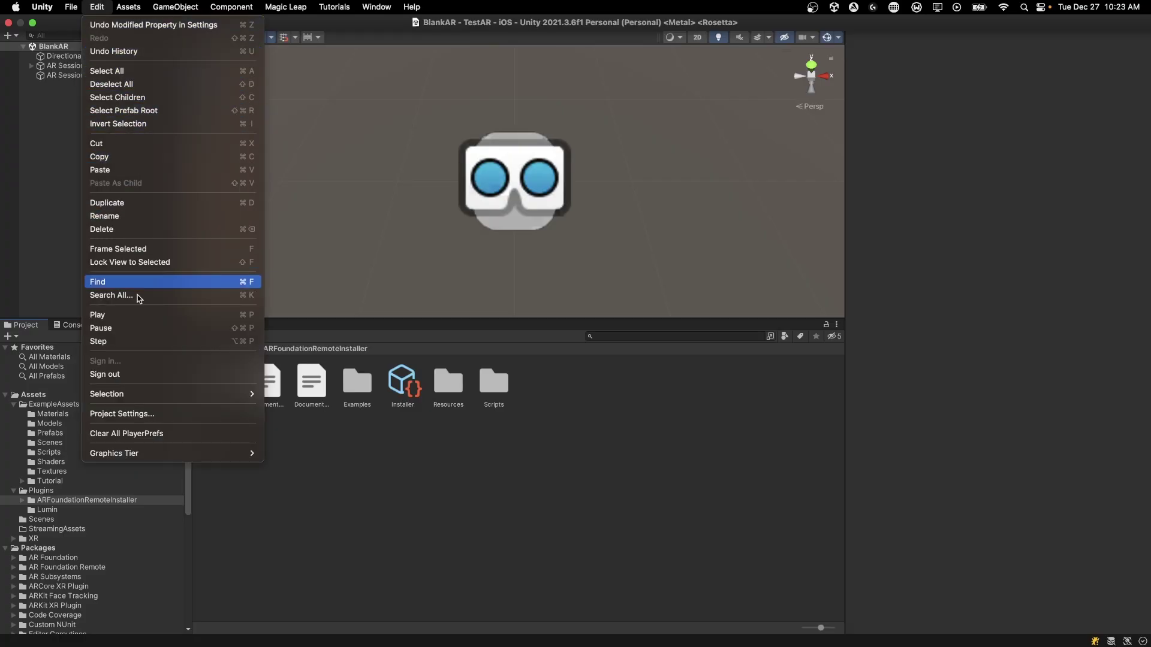
left_click(132, 414)
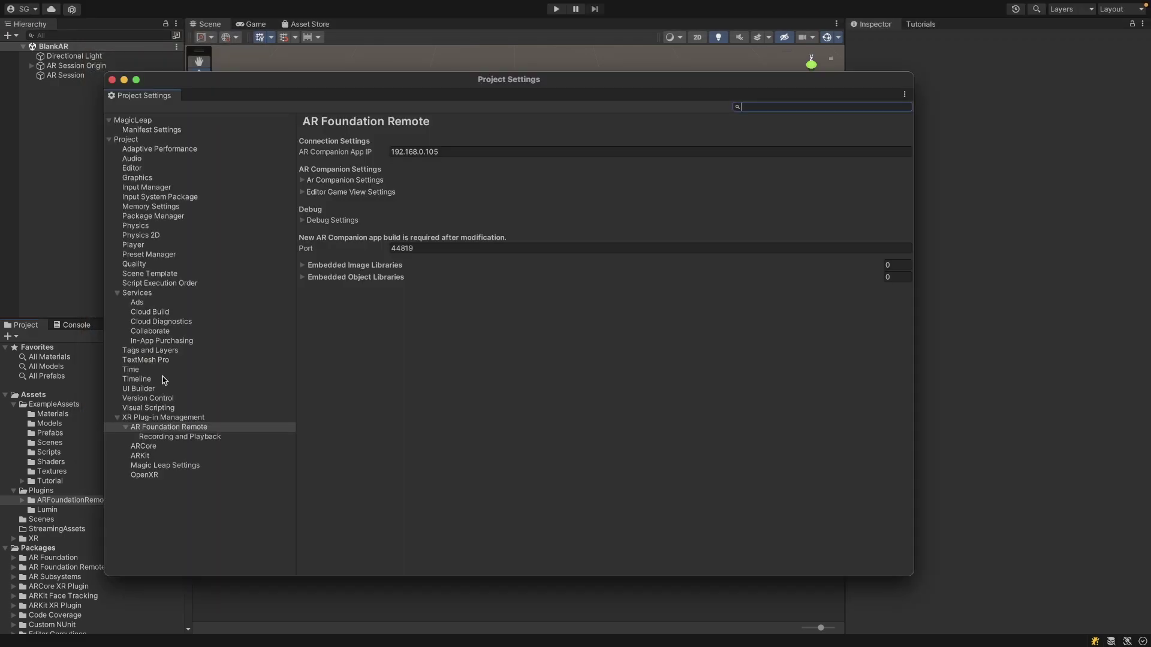
left_click(163, 418)
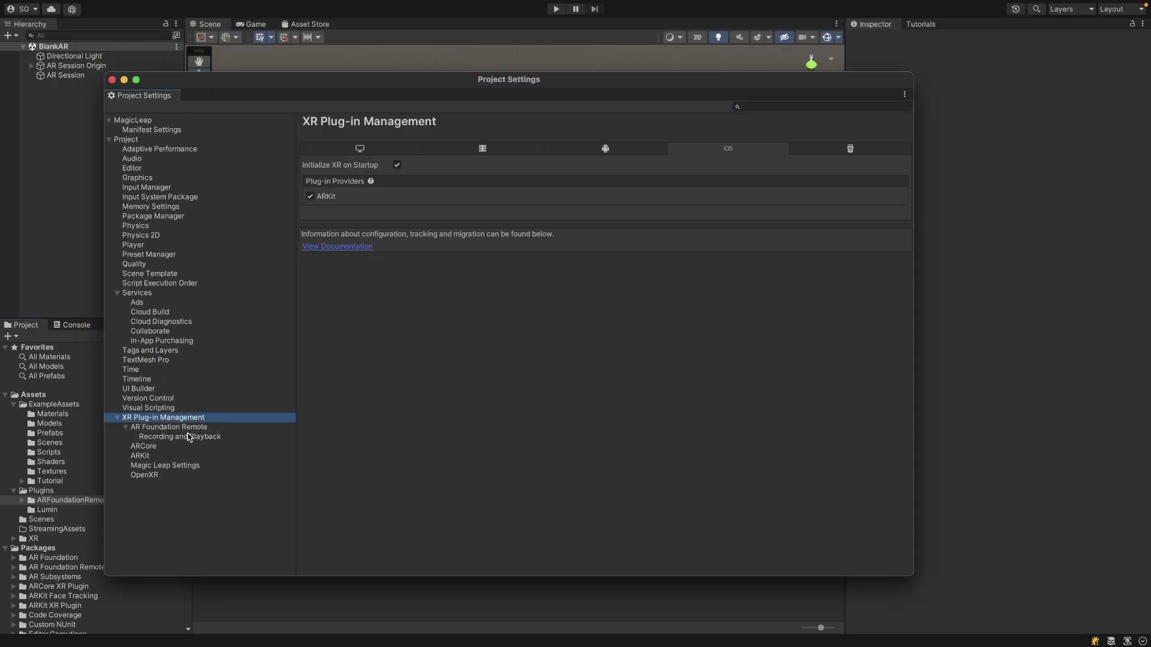
left_click(187, 428)
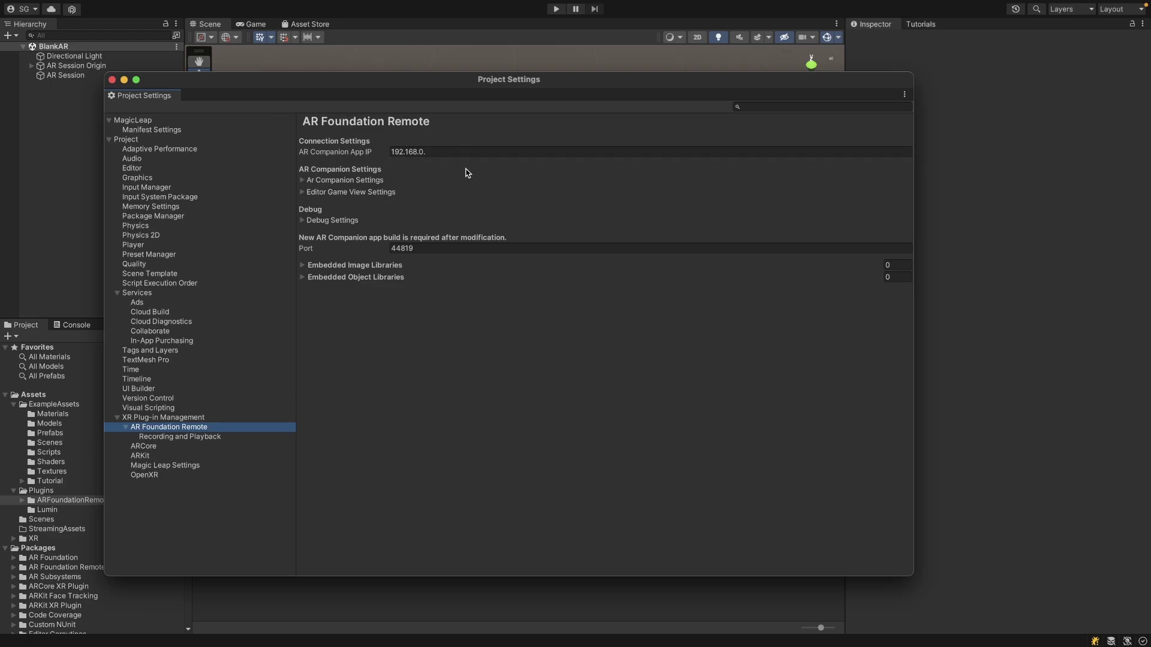
left_click(450, 154)
left_click(446, 156)
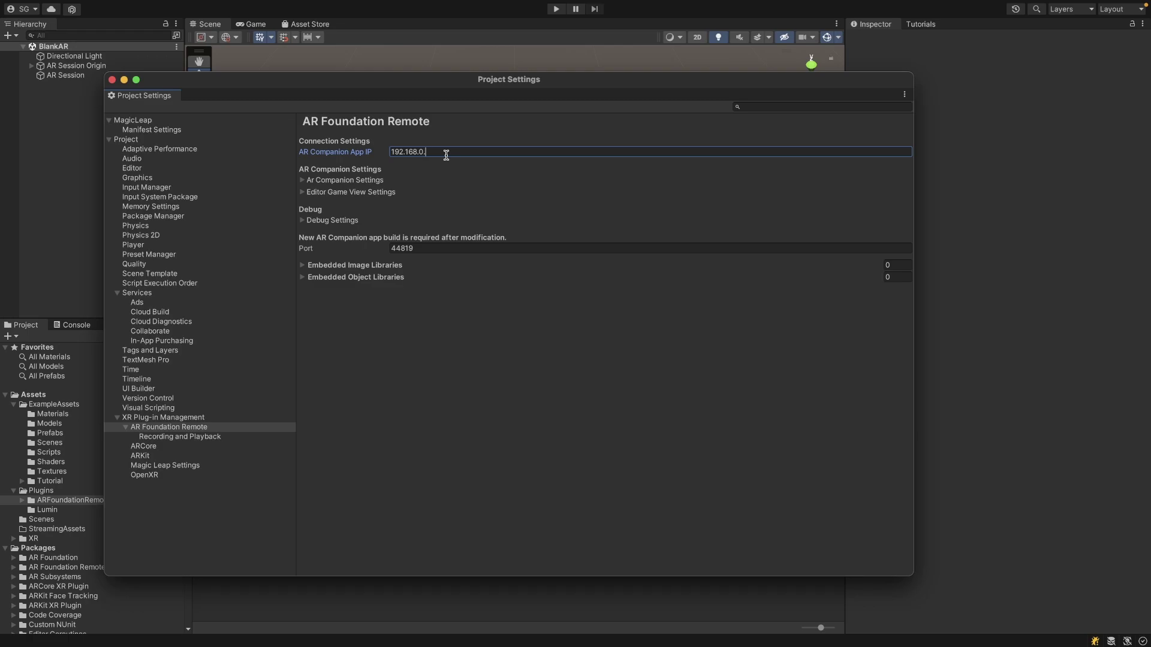
key("super+Tab")
key("super+w")
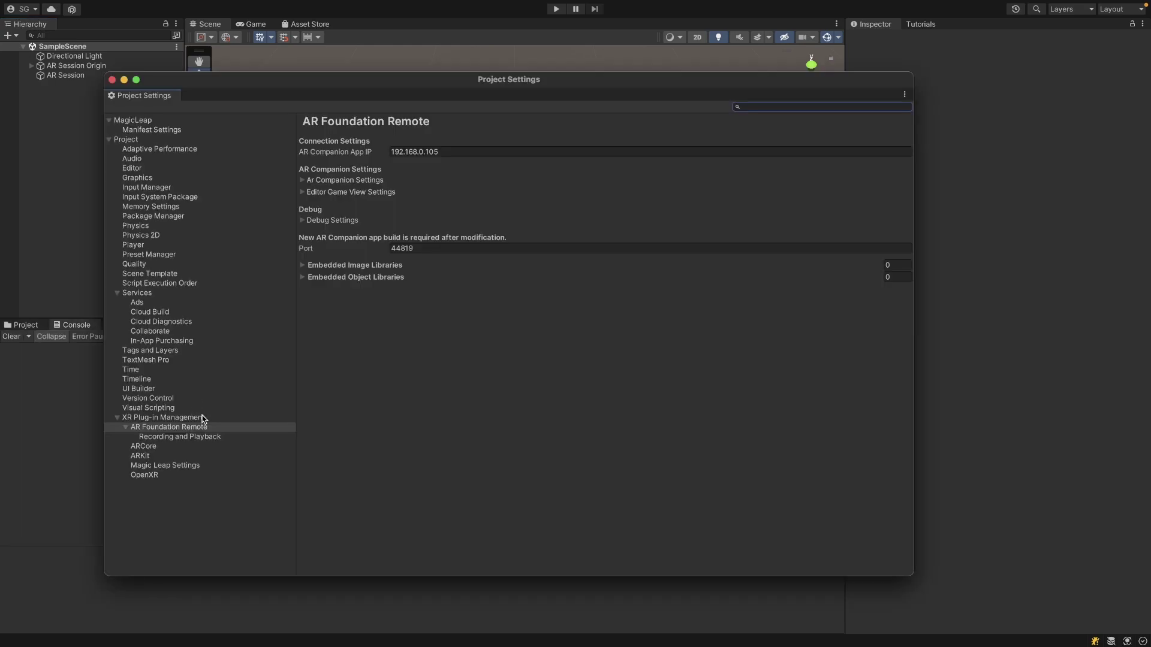
Tick AR Foundation Remote on the Windows/Mac/Linux tab of XR Plug-in Management, then close
left_click(202, 418)
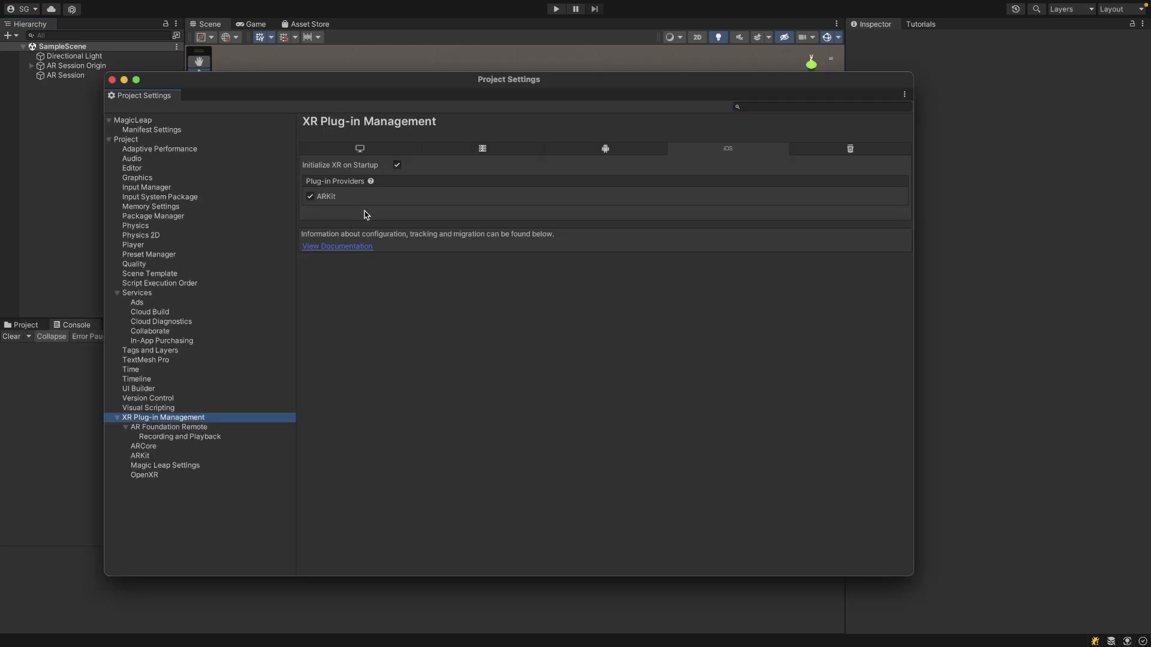
left_click(367, 149)
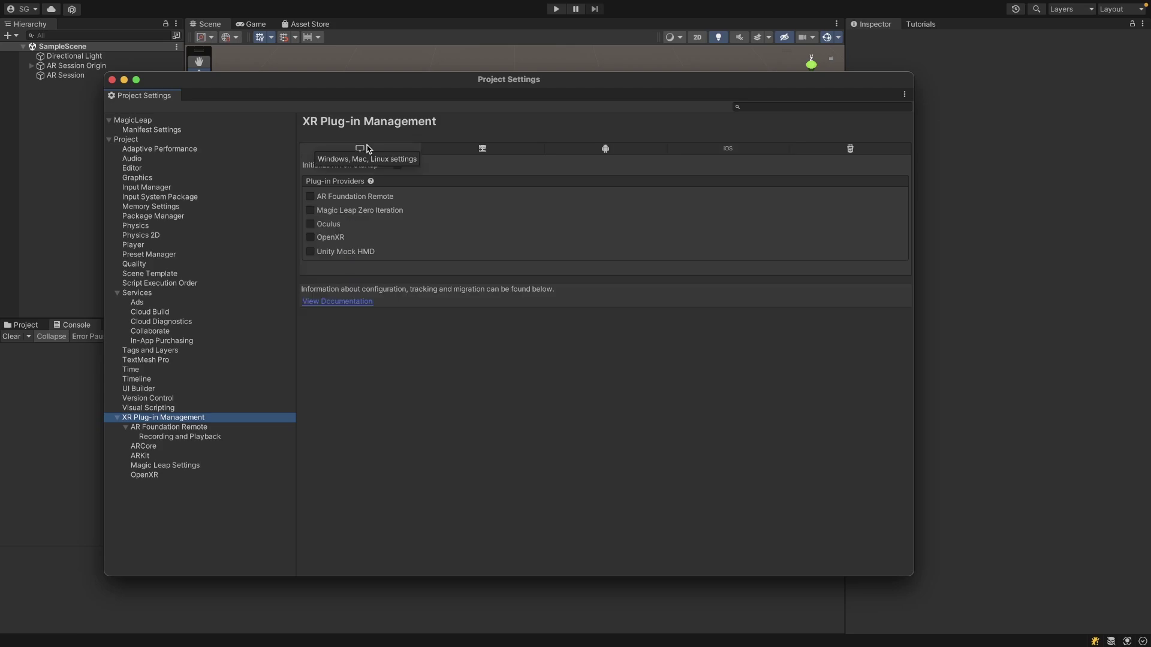
left_click(311, 196)
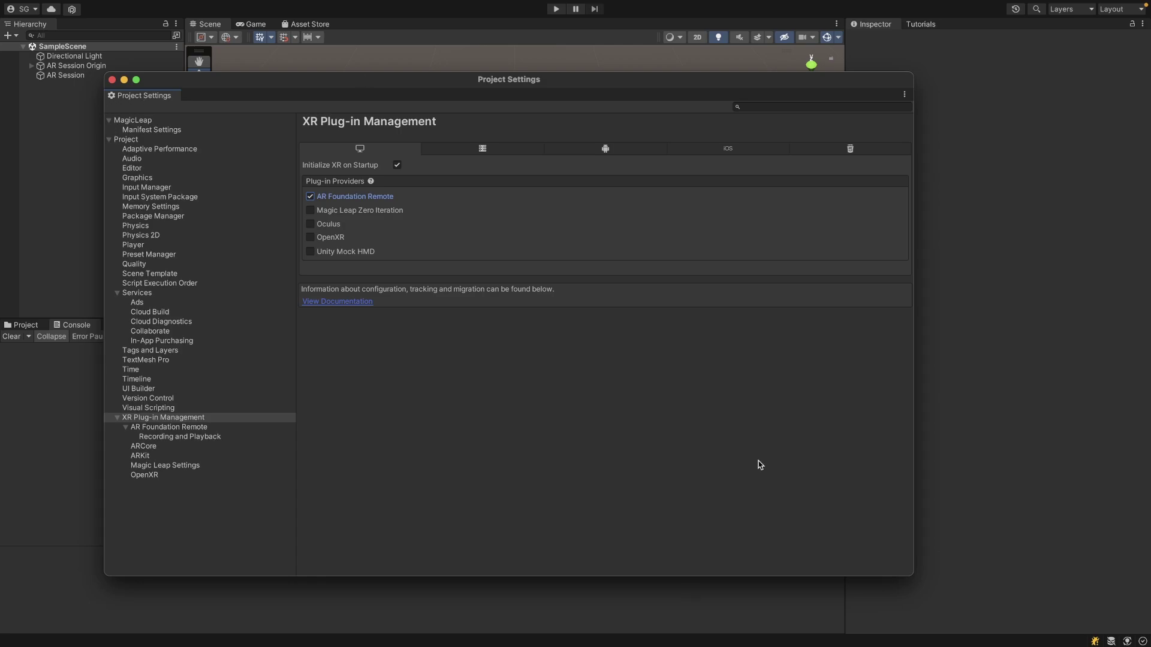
key("super+w")
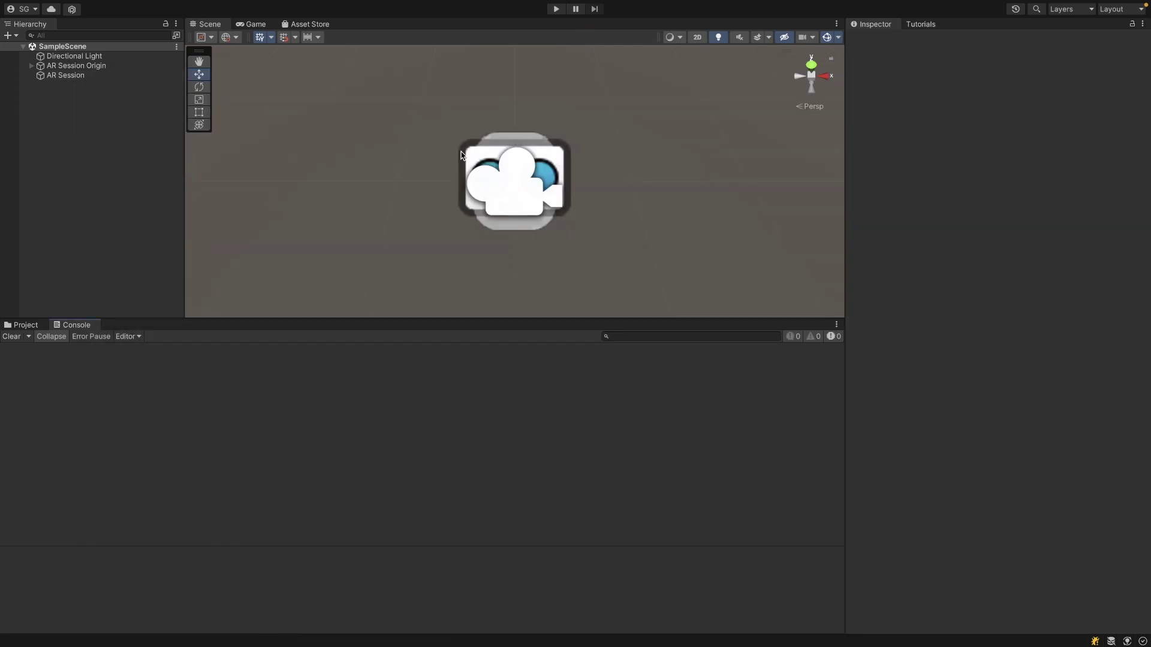
Select the AR Camera under AR Session Origin and remove its Tracked Pose Driver
left_click(25, 325)
left_click(34, 68)
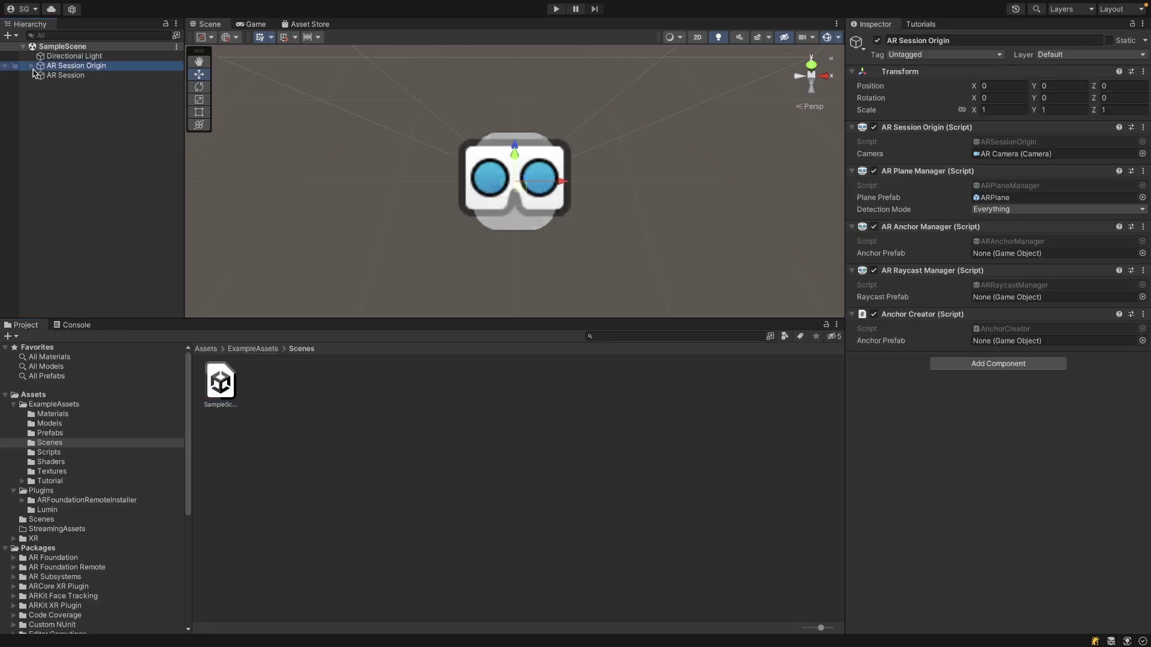
left_click(32, 66)
left_click(69, 74)
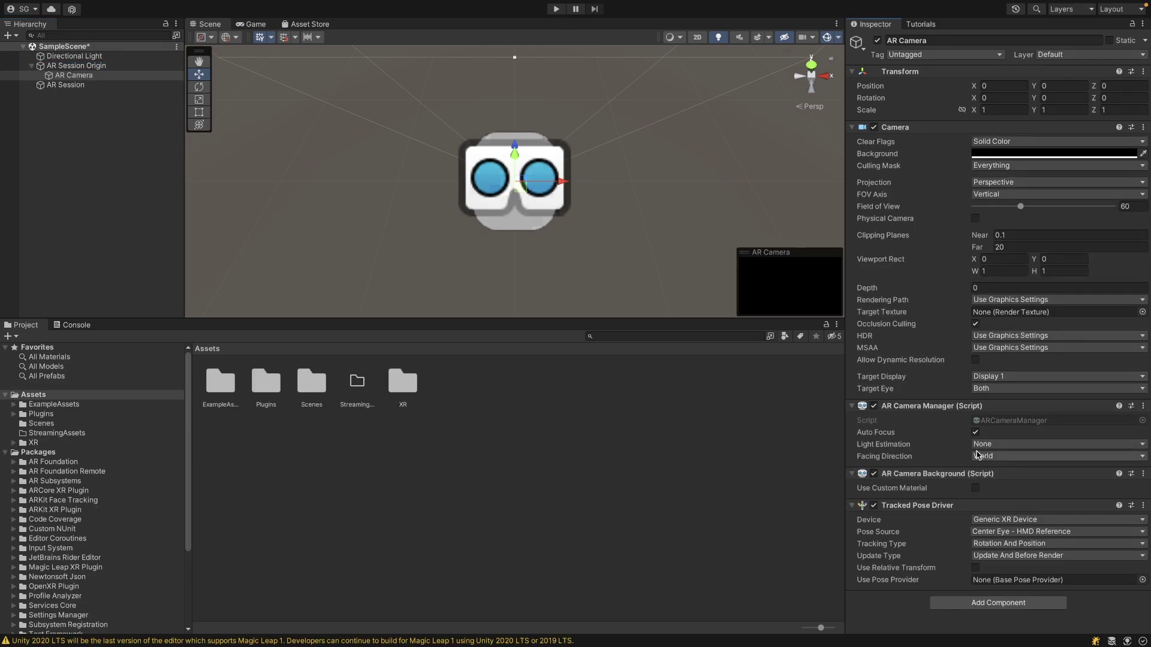
left_click(135, 76)
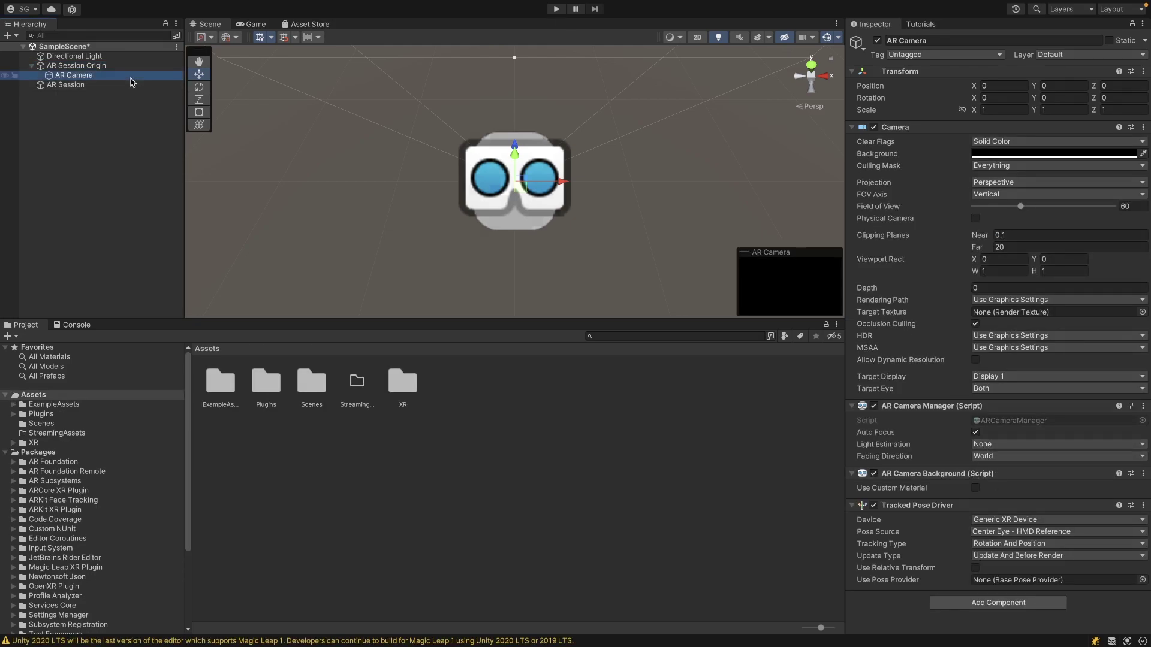
right_click(938, 509)
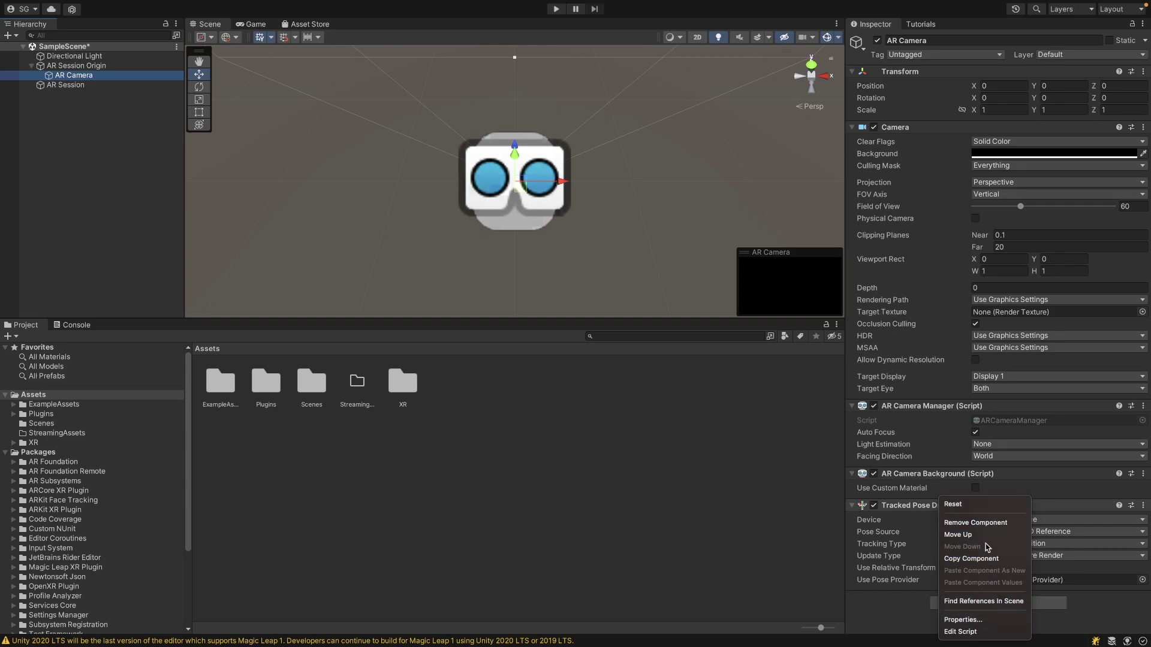
left_click(987, 522)
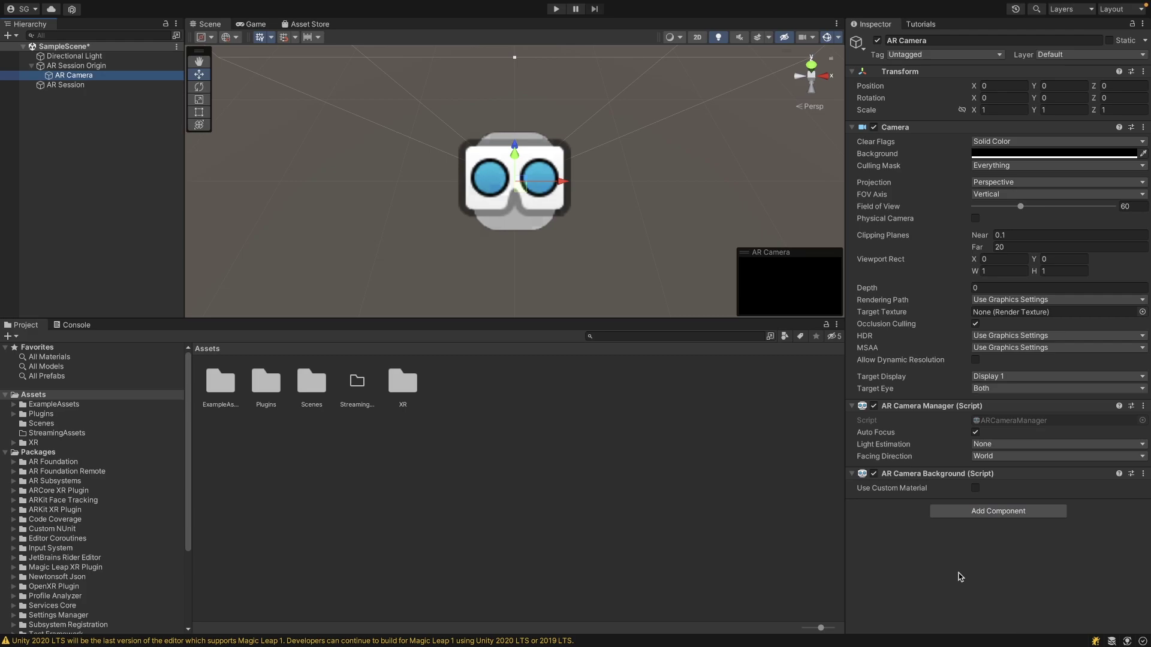
Add an AR Pose Driver component to the AR Camera and show the Game view
left_click(944, 514)
type("ar")
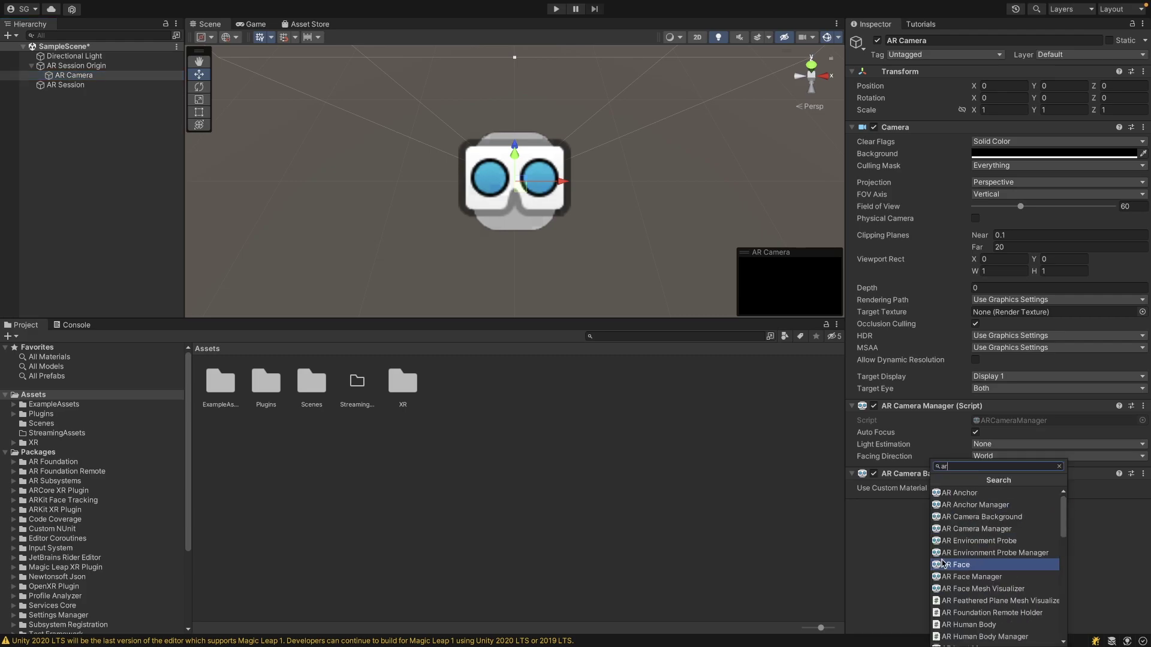
type("po")
key("Down")
key("Down")
key("Down")
key("Down")
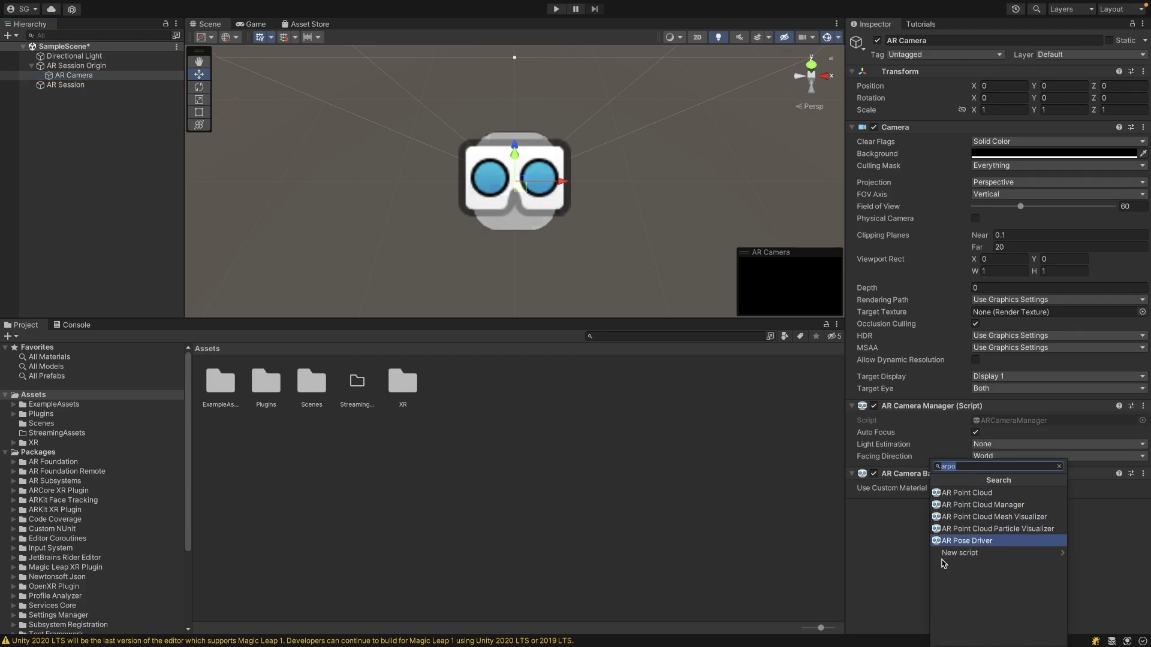
key("Return")
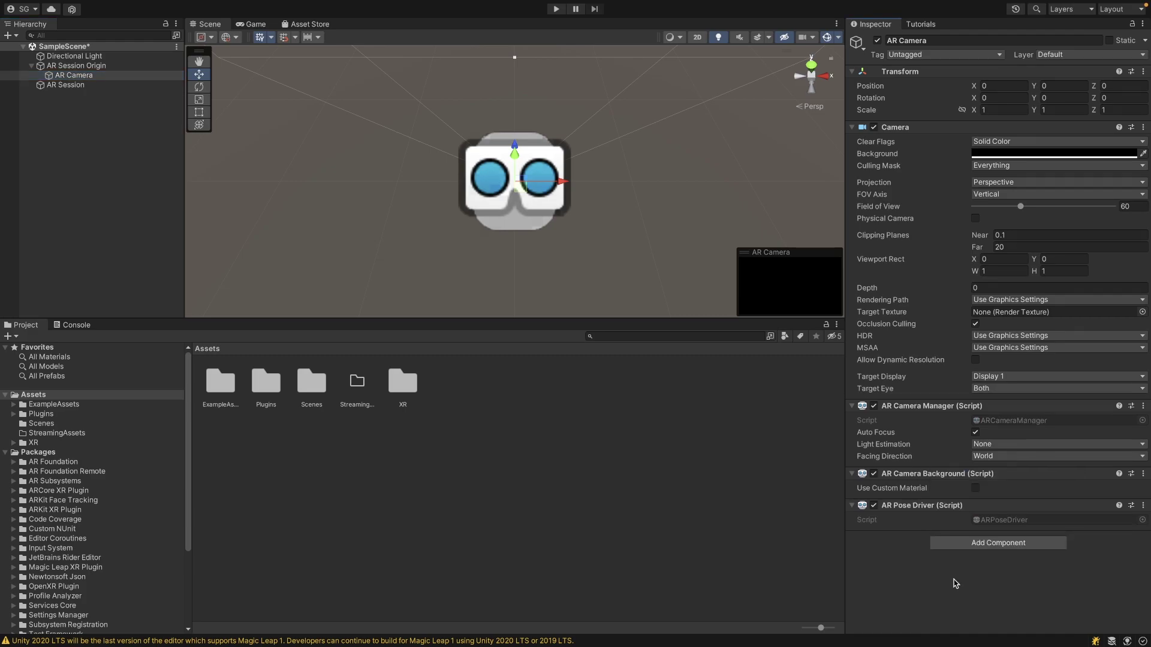
left_click(263, 27)
Set the Game view aspect to 16:9 Portrait and enter Play mode
left_click(313, 36)
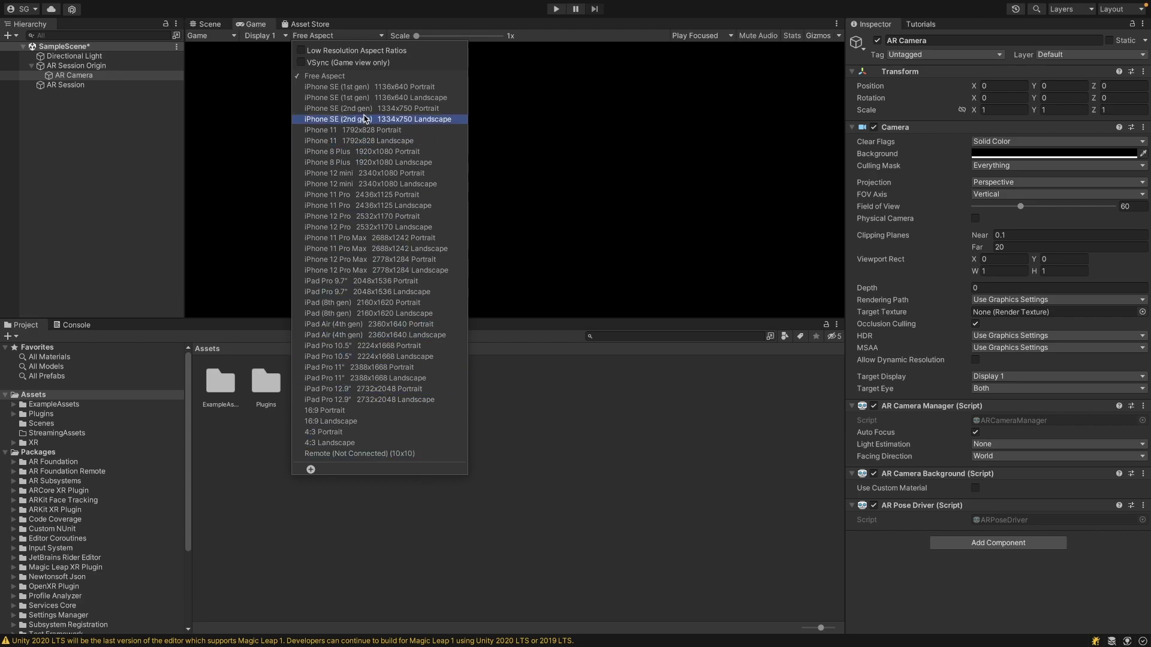
left_click(342, 413)
left_click(460, 434)
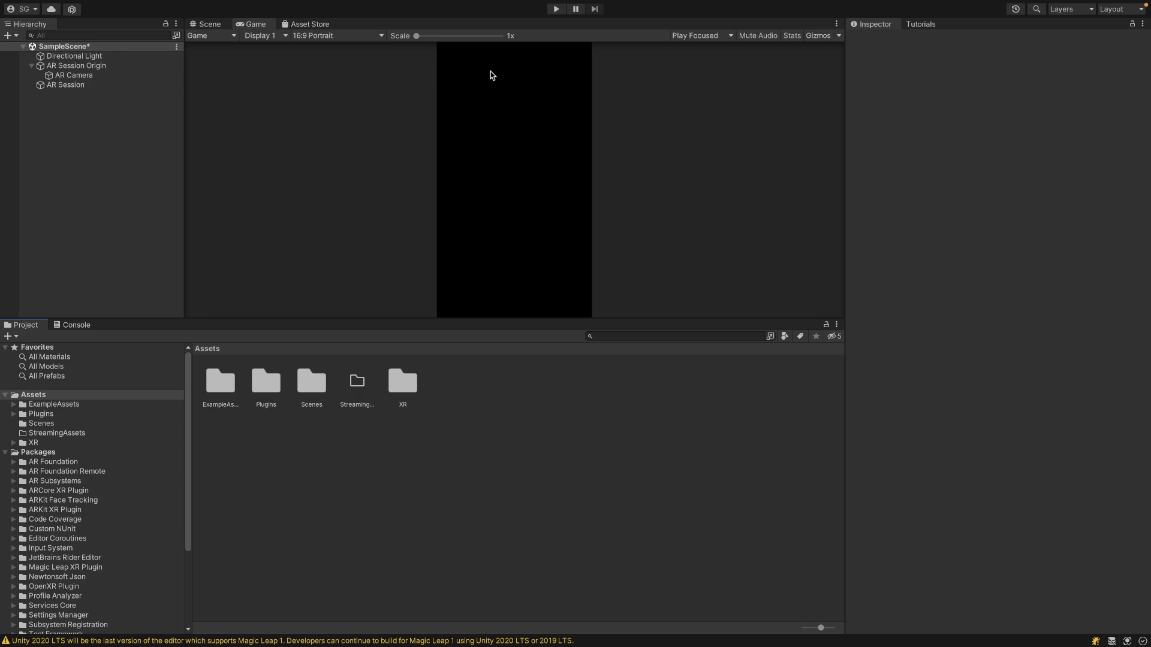
left_click(555, 8)
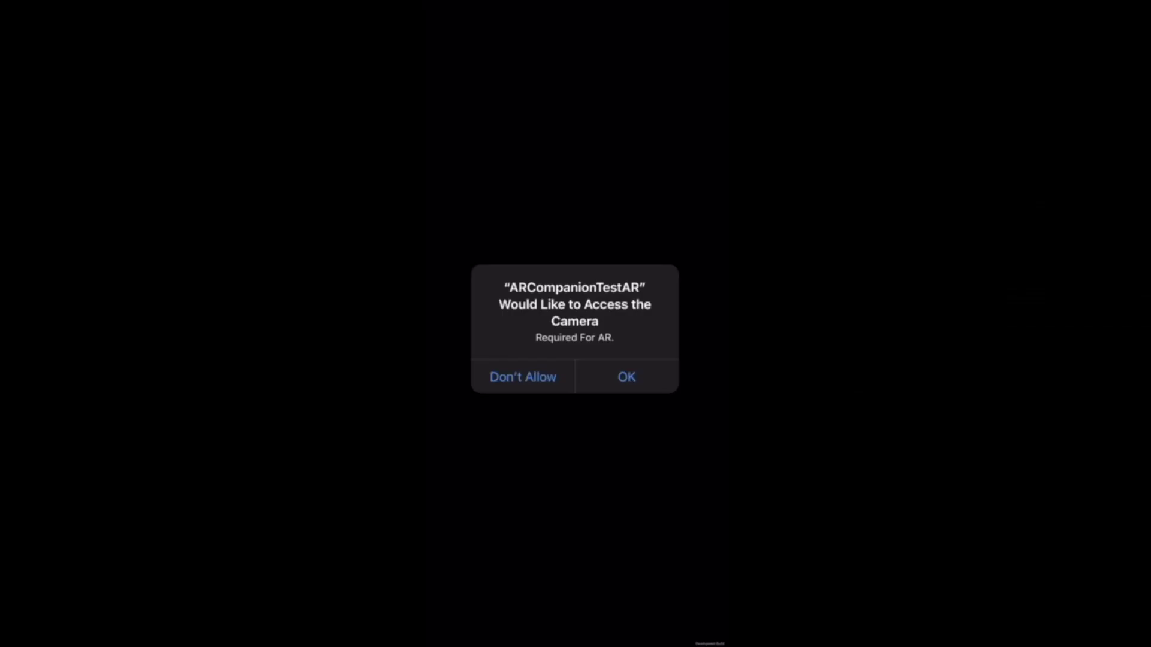
Allow the phone camera, then view the detected planes and frame the AR Camera in the Scene view
left_click(626, 377)
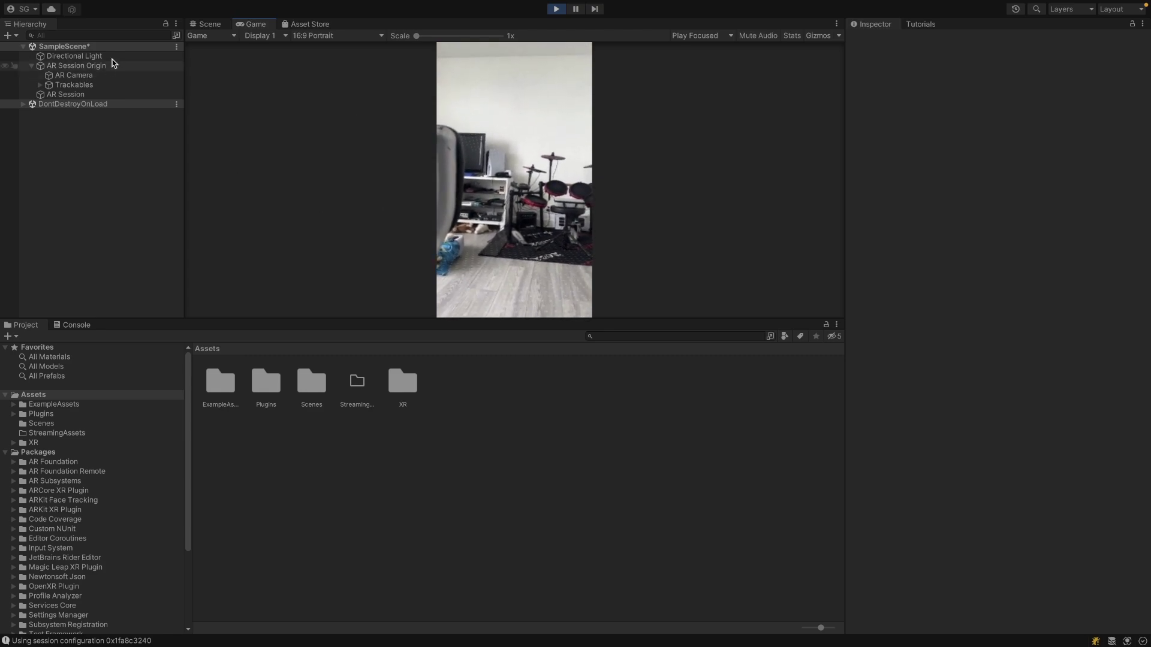
left_click(206, 24)
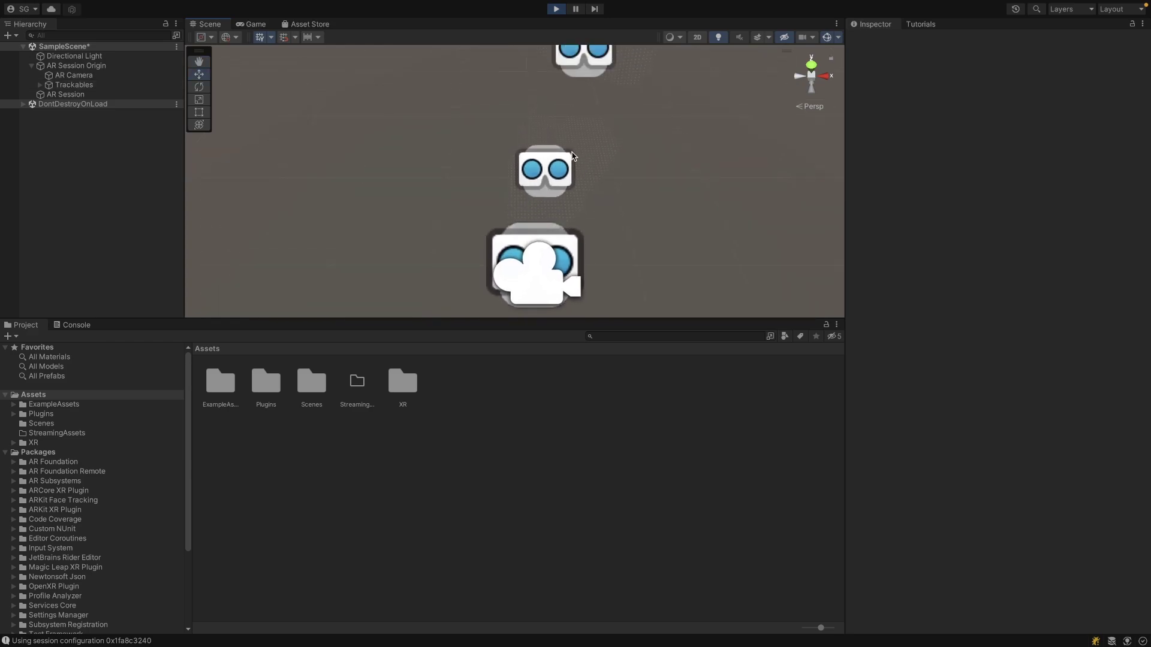
right_click_drag(618, 169, 499, 161)
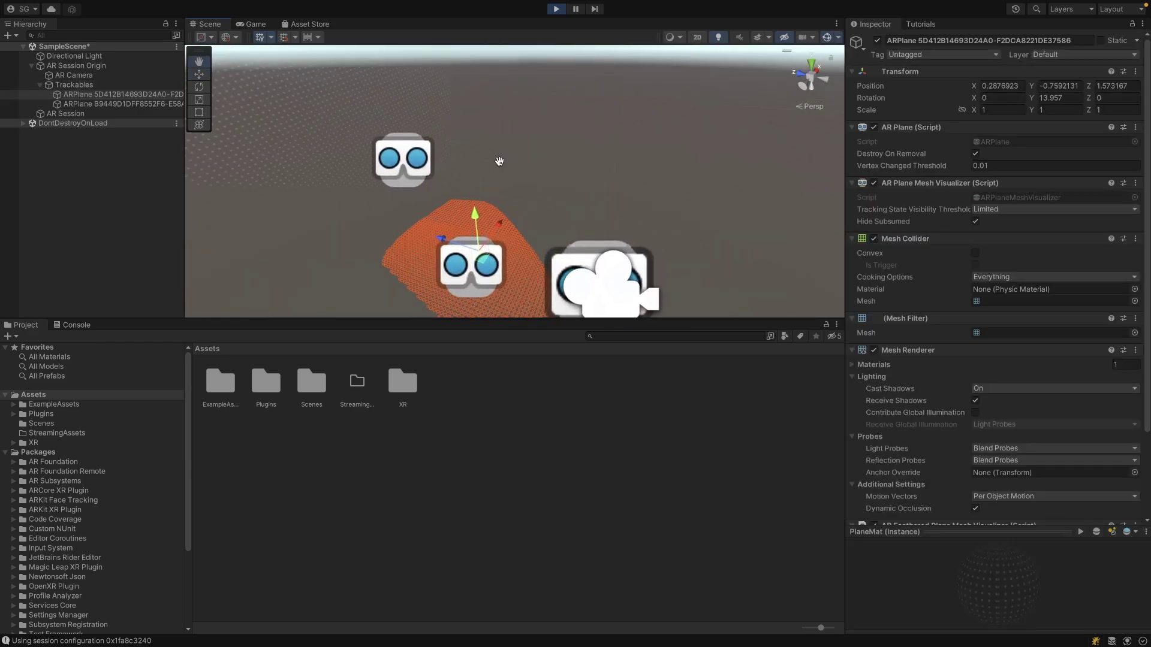
double_click(75, 76)
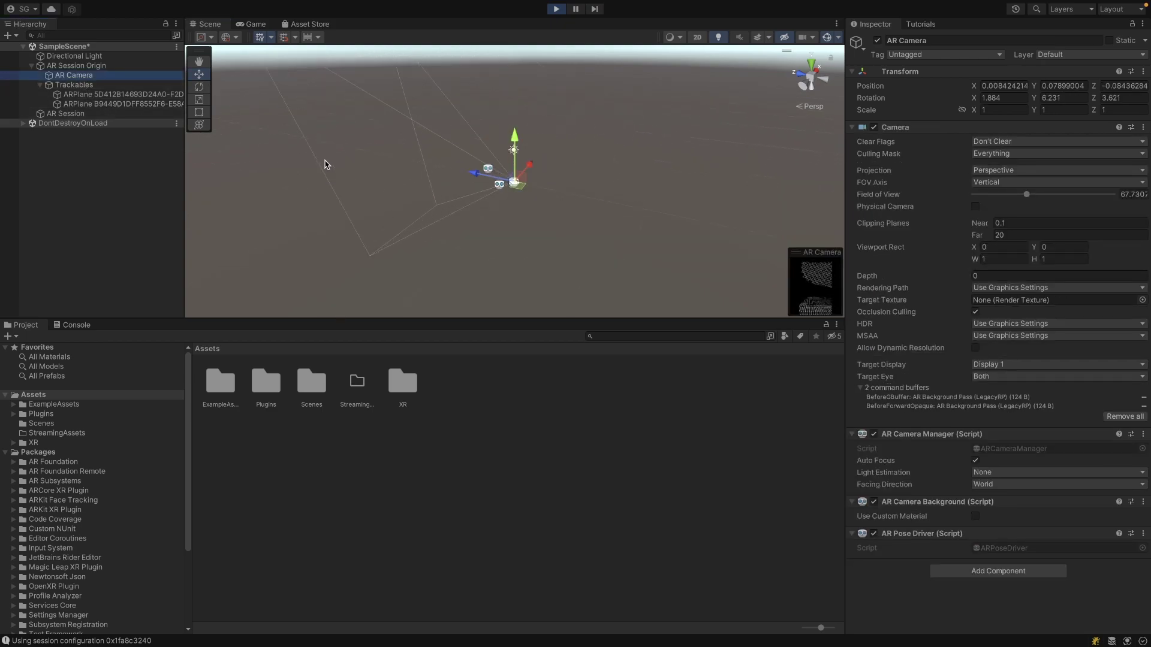
Bring up the Console with the AR Foundation Remote log
key("ctrl+shift+c")
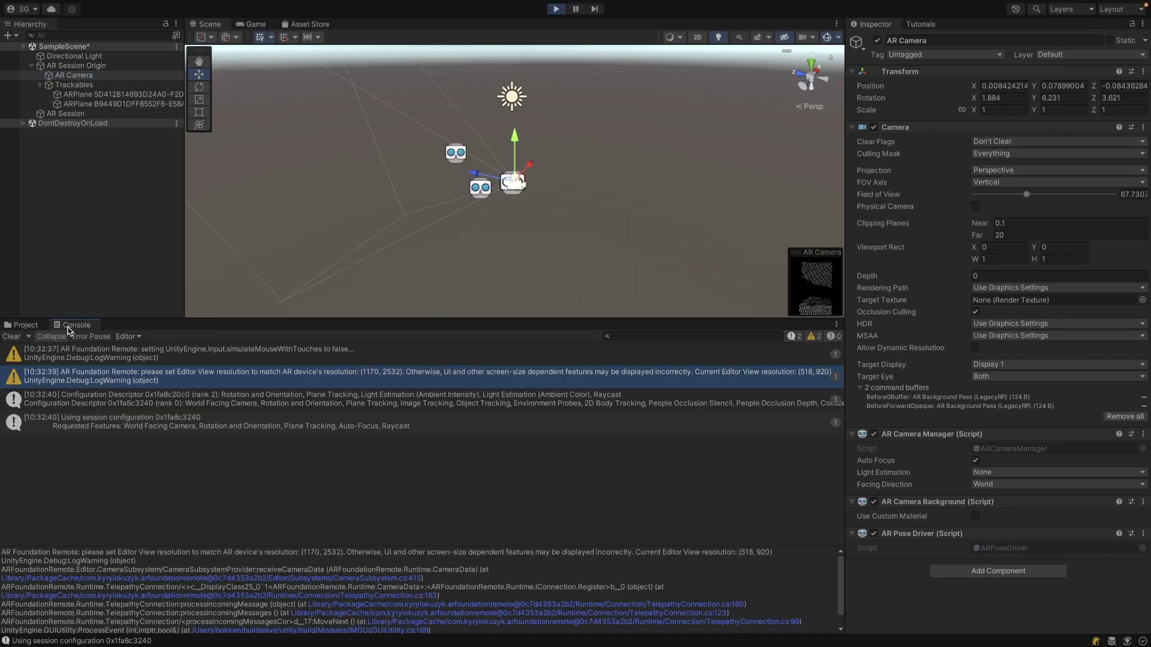
left_click(334, 6)
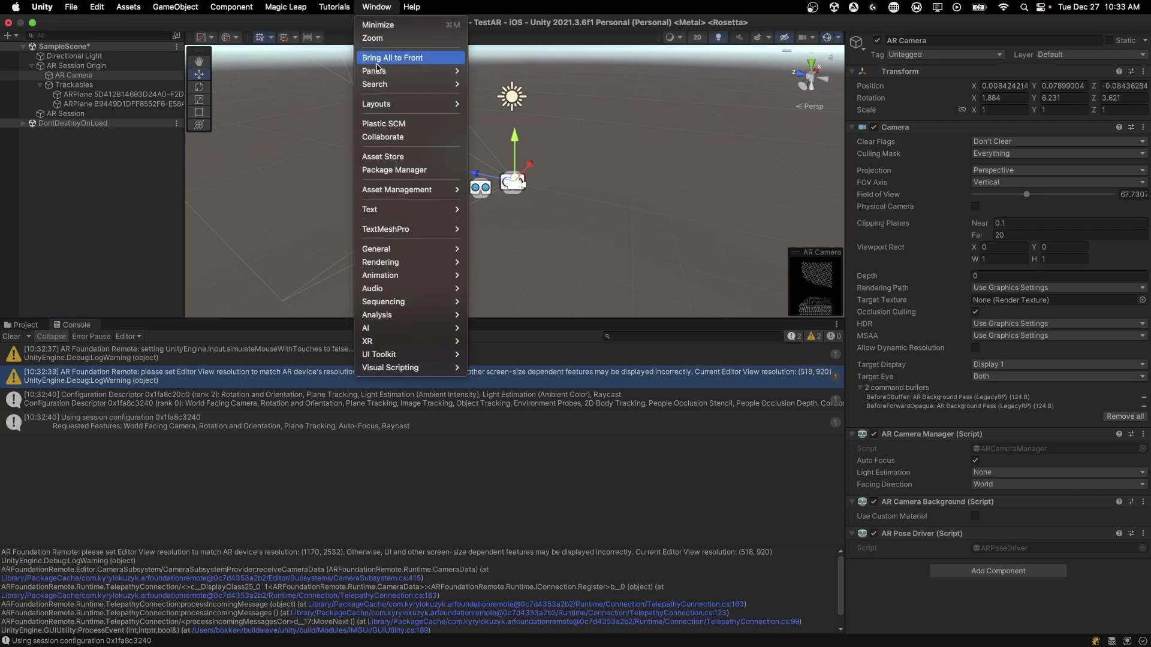
left_click(350, 369)
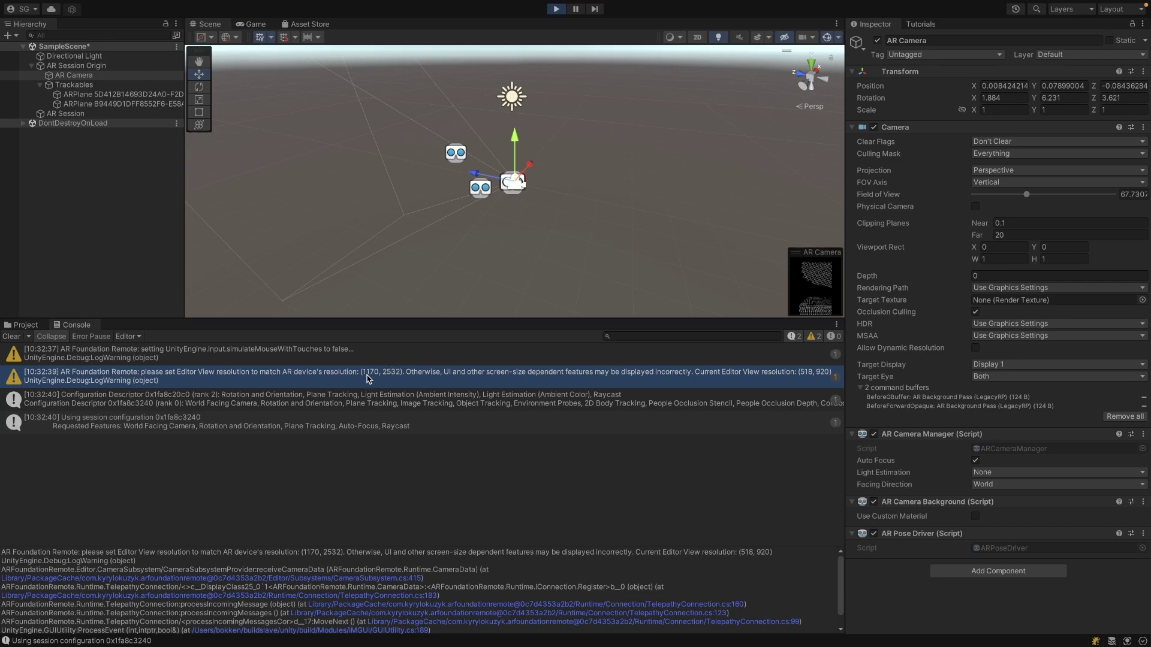
Stop play mode and switch the editor to the 2 by 3 layout
left_click(557, 9)
left_click(324, 36)
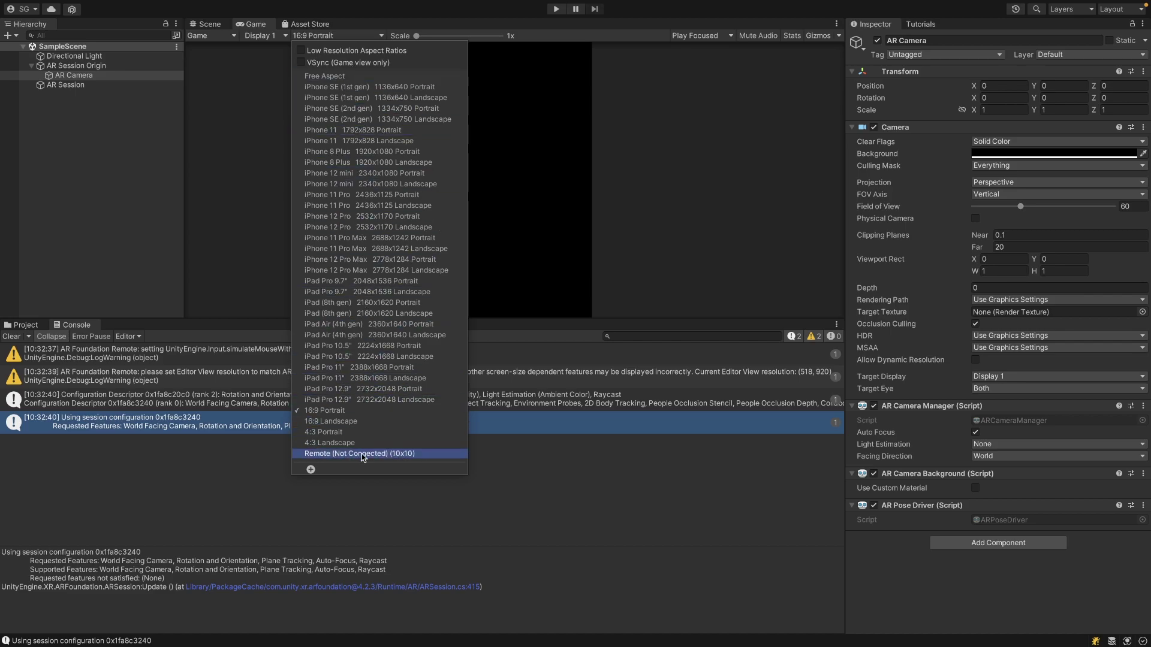
left_click(310, 469)
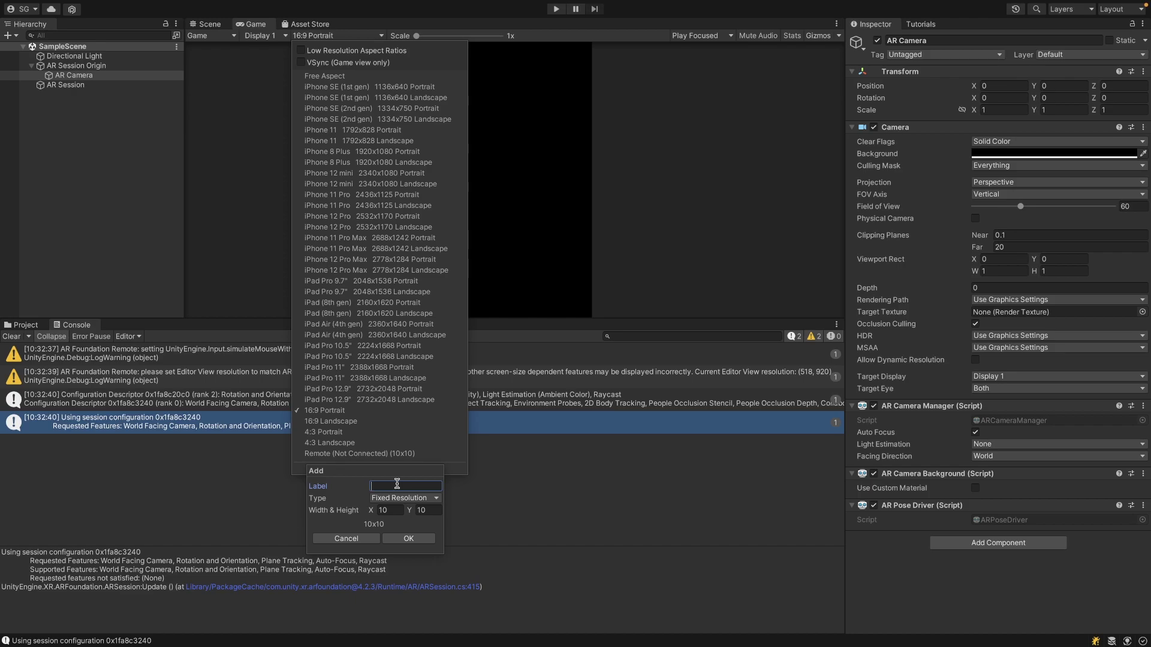
type("iphone")
left_click(392, 510)
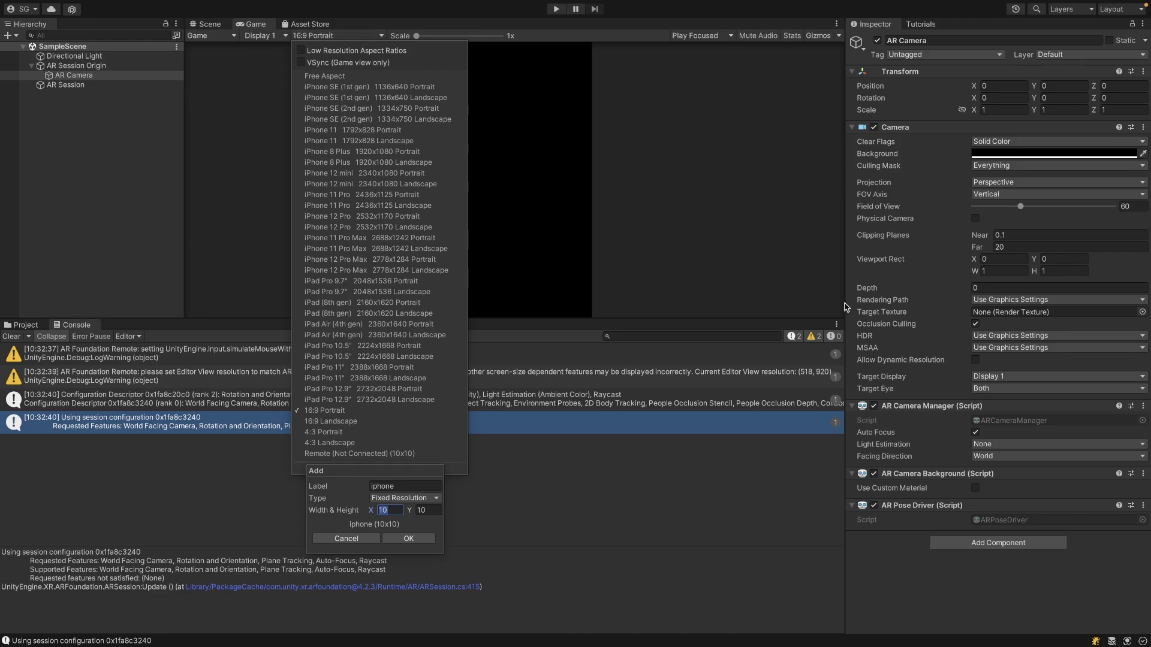
left_click(845, 306)
left_click(1110, 10)
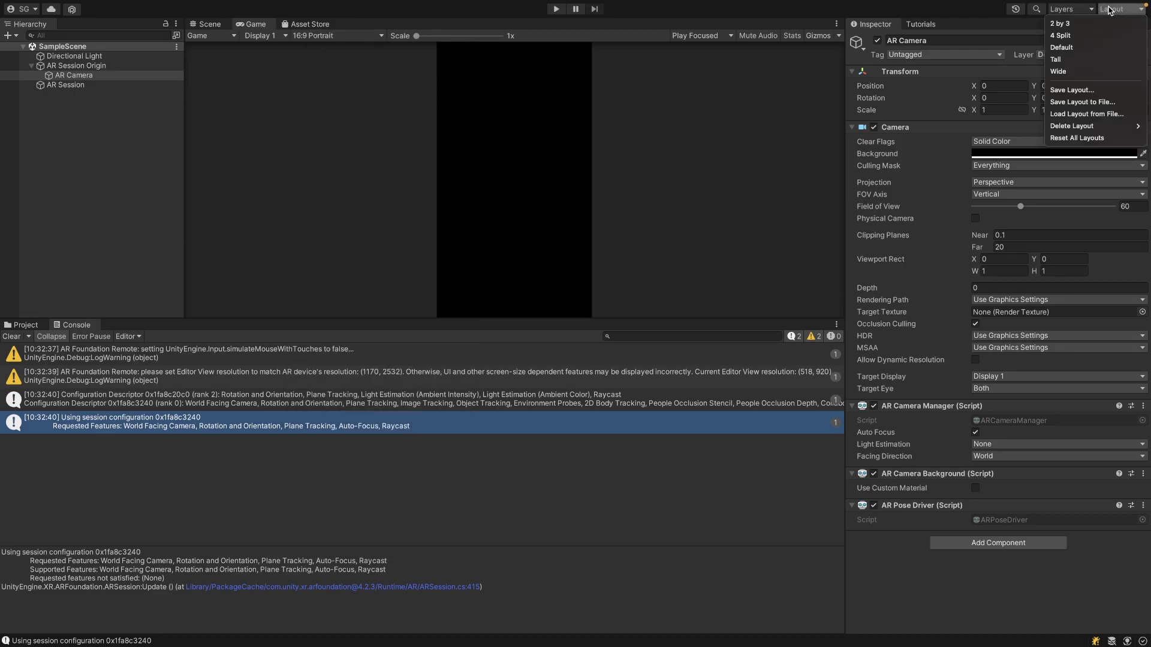
left_click(1058, 24)
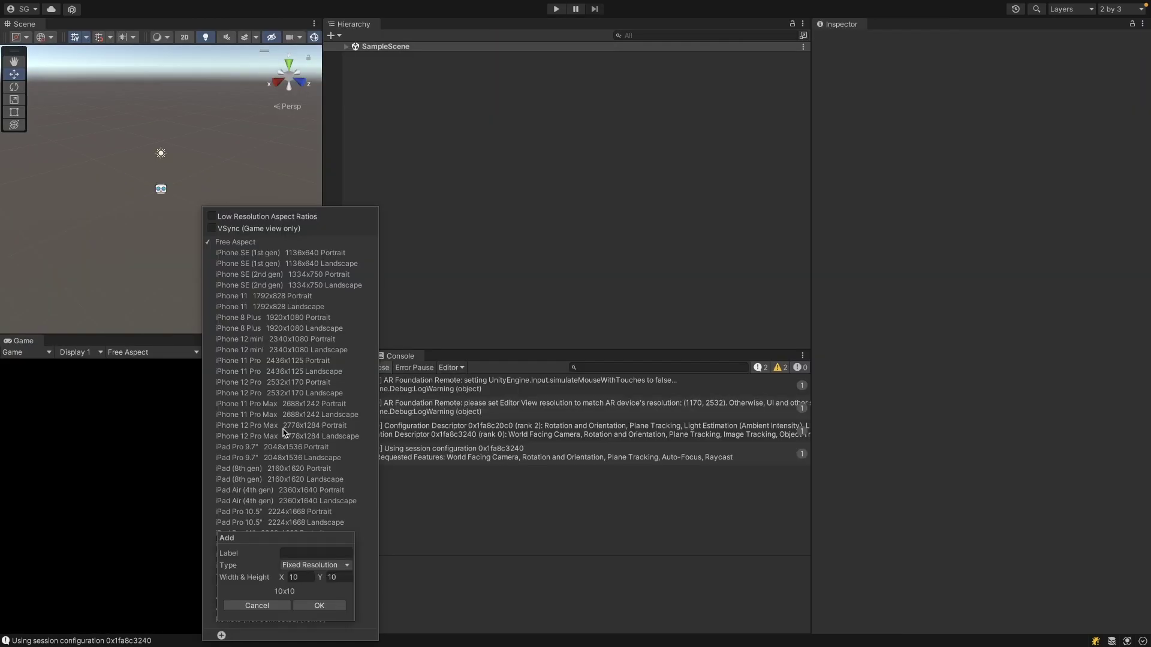
Add an 'iphone' 1170x2532 Game view resolution and enter play mode with it
left_click(310, 553)
type("iphone")
left_click(302, 577)
type("1170")
left_click(337, 577)
type("2532")
left_click(319, 606)
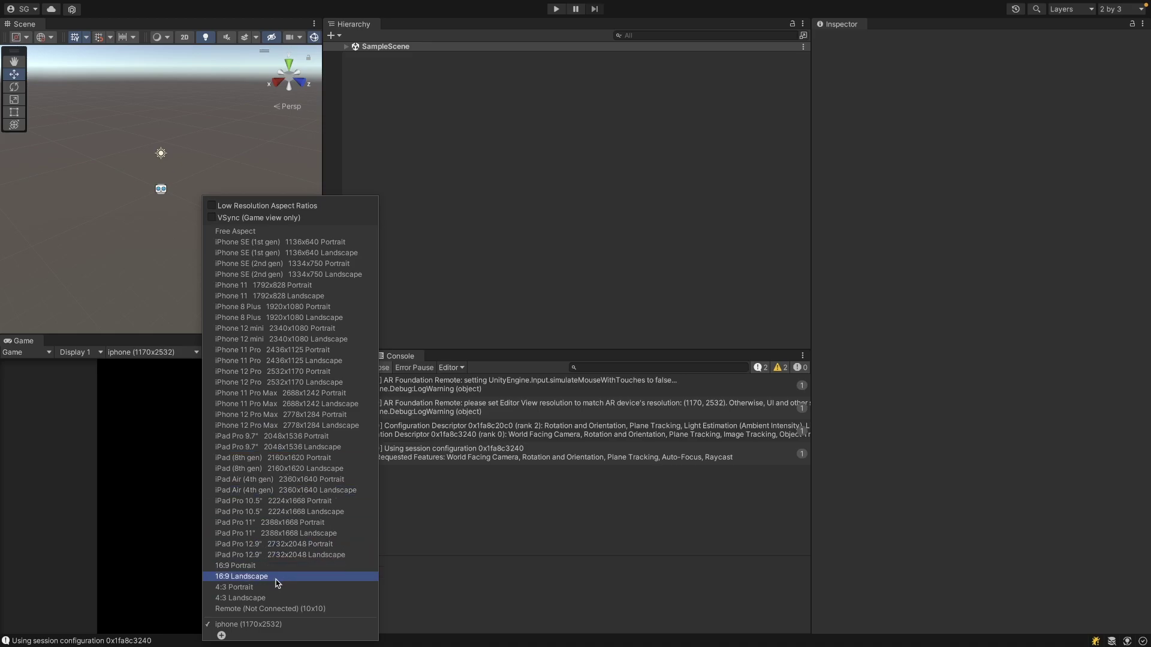
left_click(273, 624)
key("ctrl+p")
left_click(470, 392)
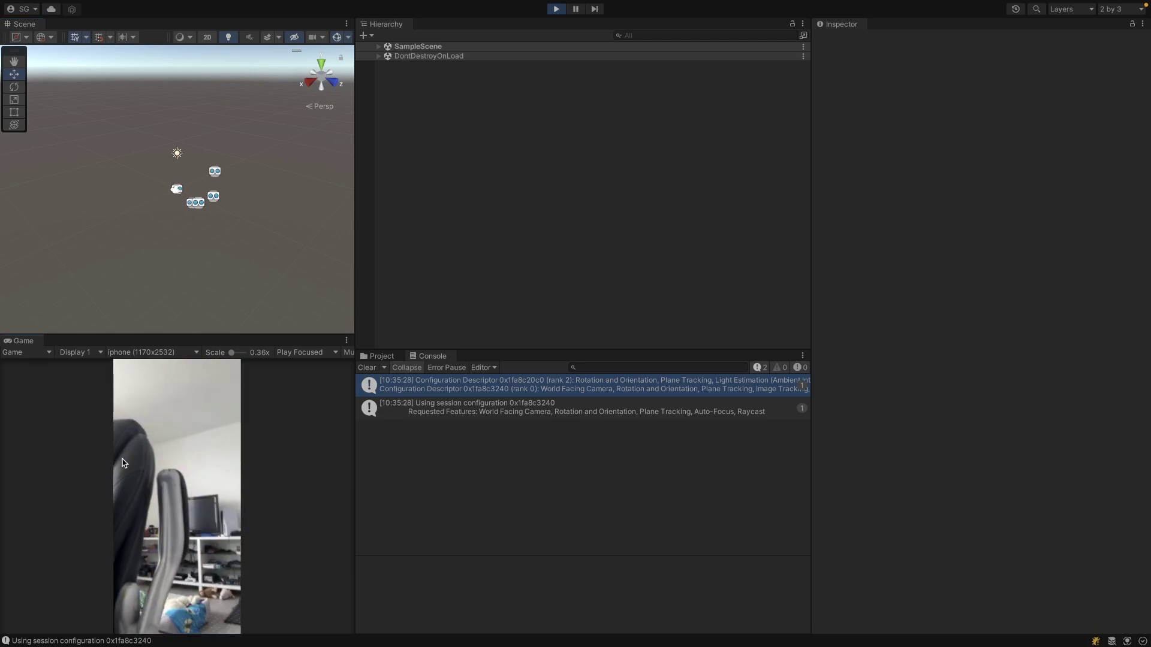
Stop play mode, close Package Manager, and go to Window > Analysis
key("ctrl+p")
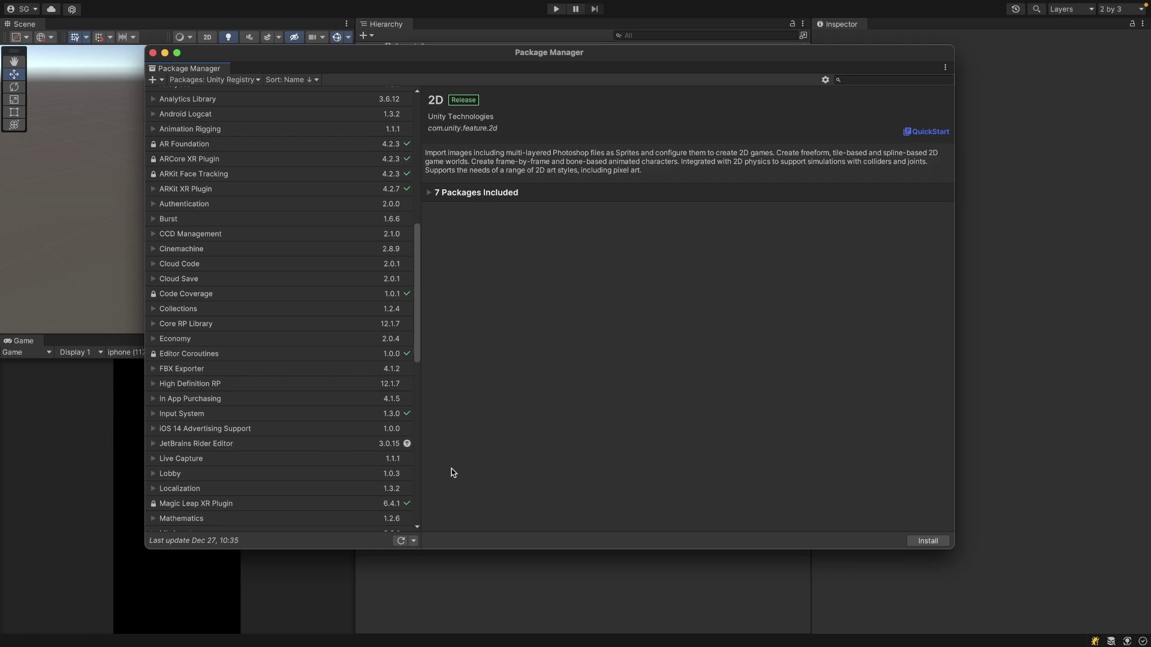
key("super+w")
mouse_move(216, 5)
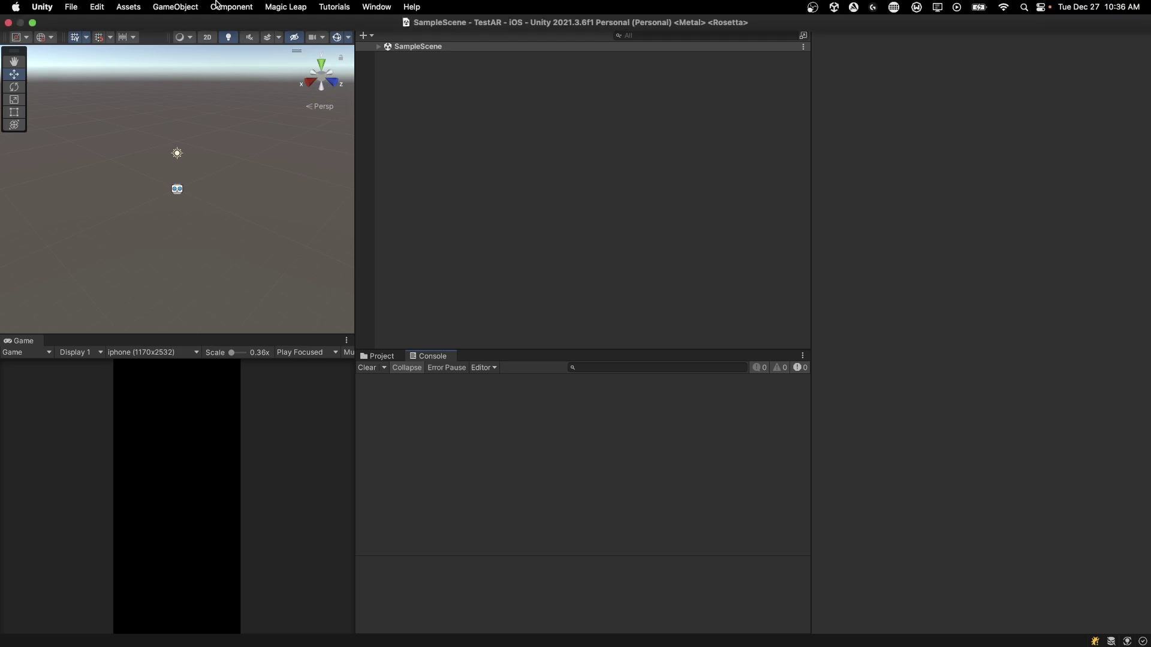
left_click(368, 6)
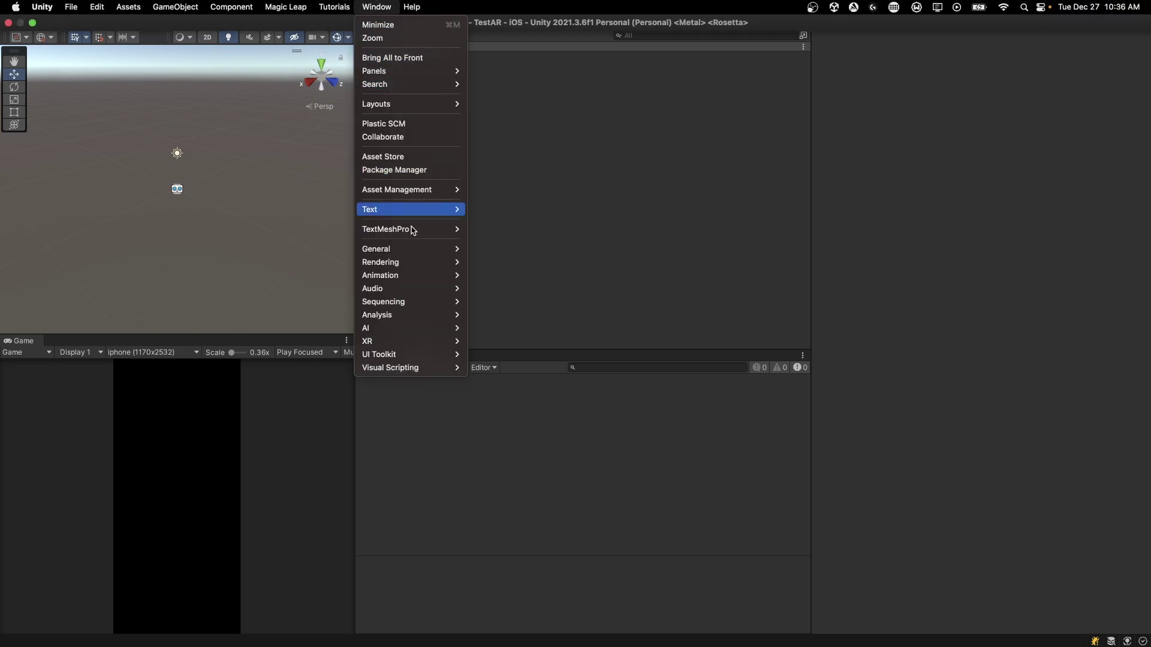
mouse_move(396, 321)
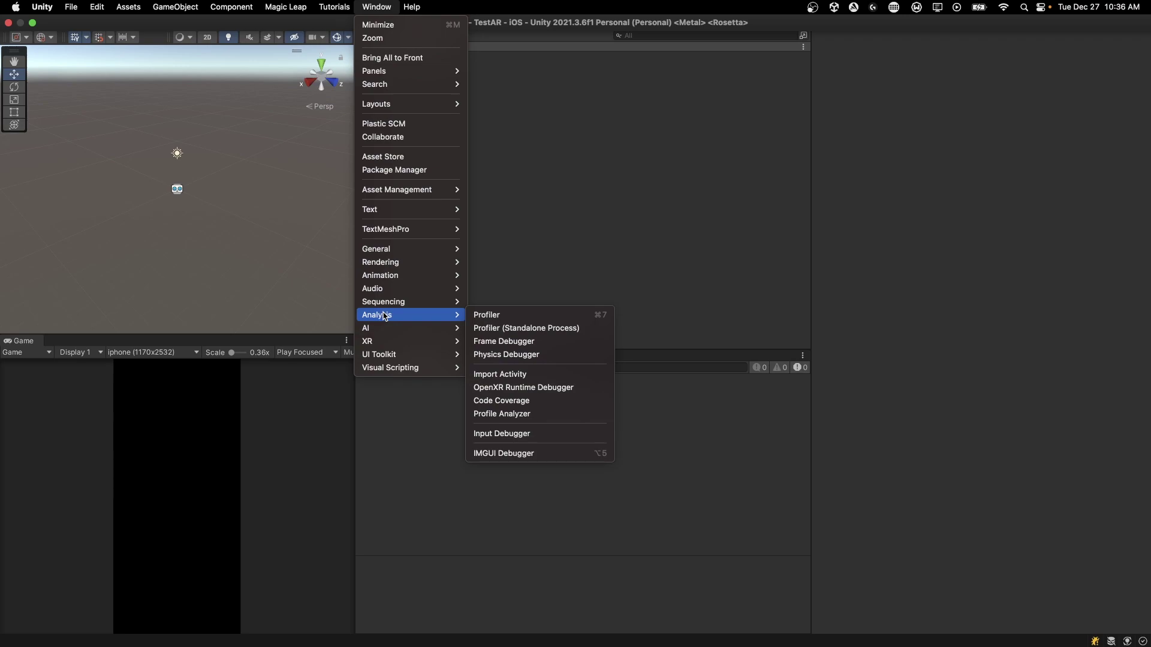
Open the Input Debugger, enable Simulate Touch Input, and select the AR Foundation Remote touchscreen
left_click(524, 434)
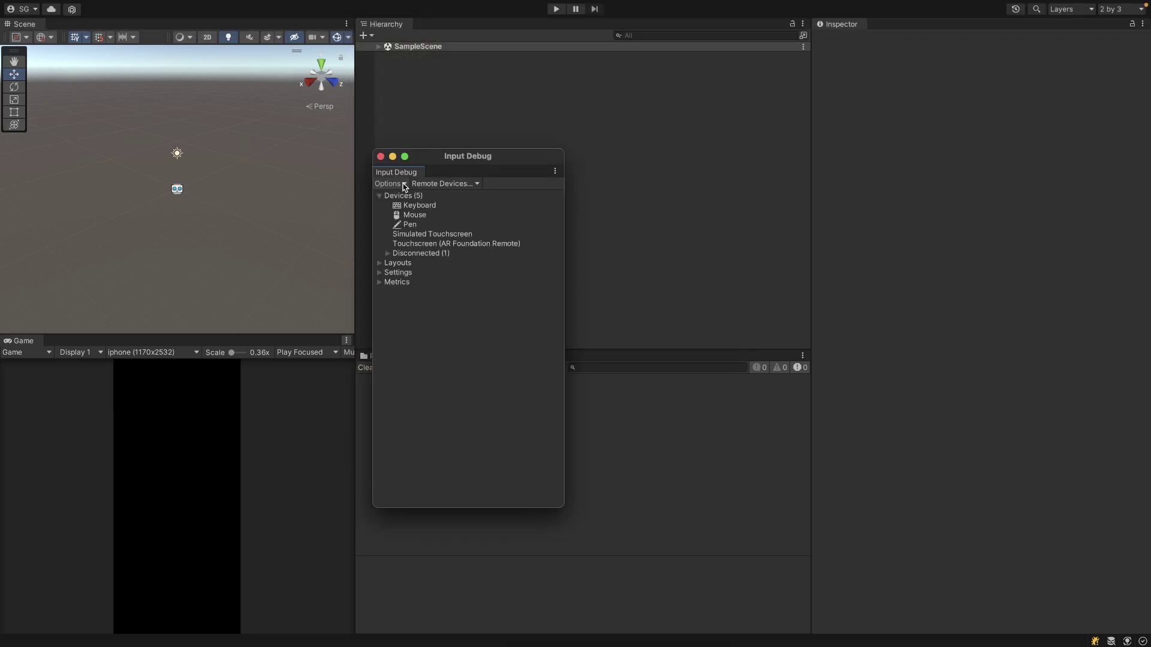
left_click(404, 186)
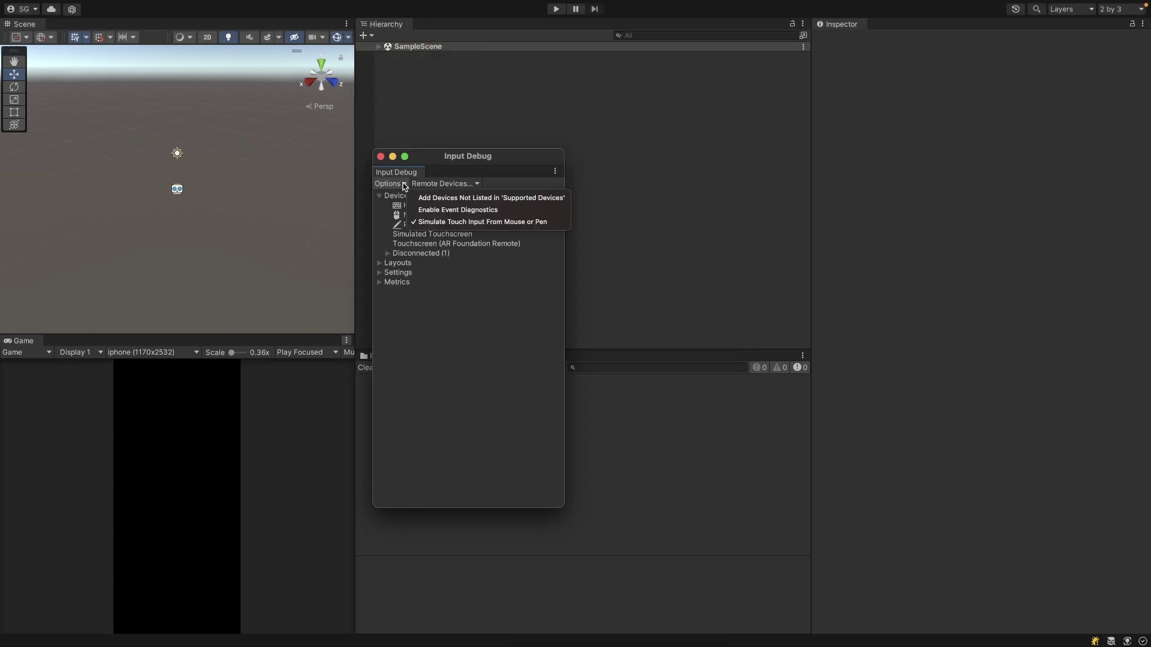
left_click(442, 225)
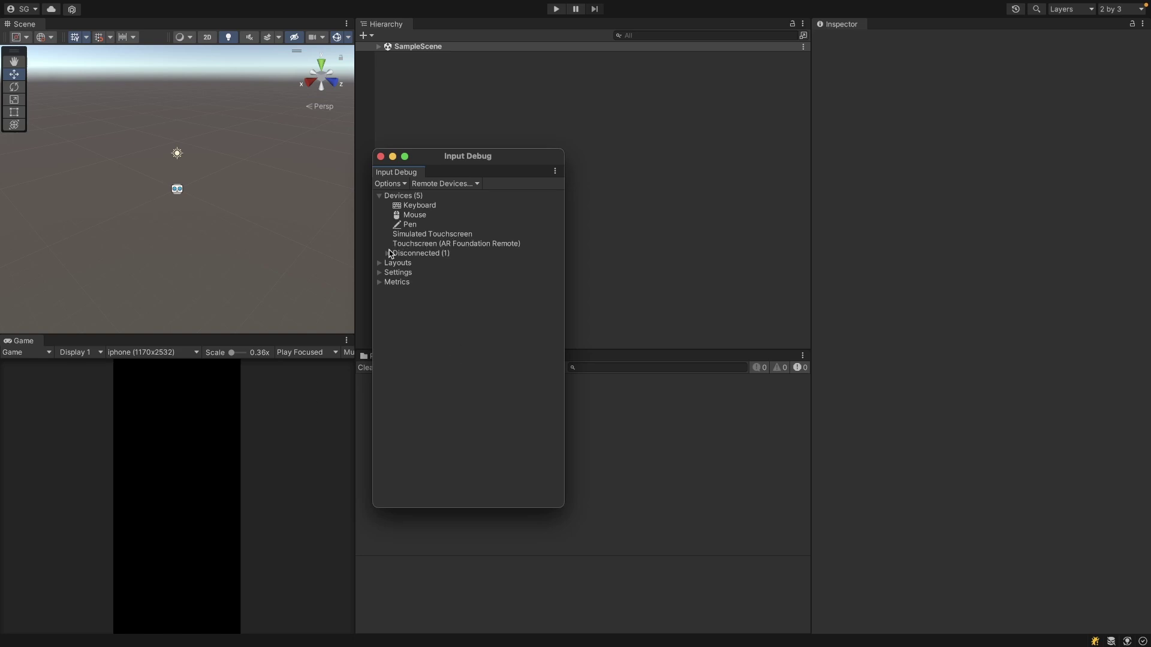
left_click(413, 246)
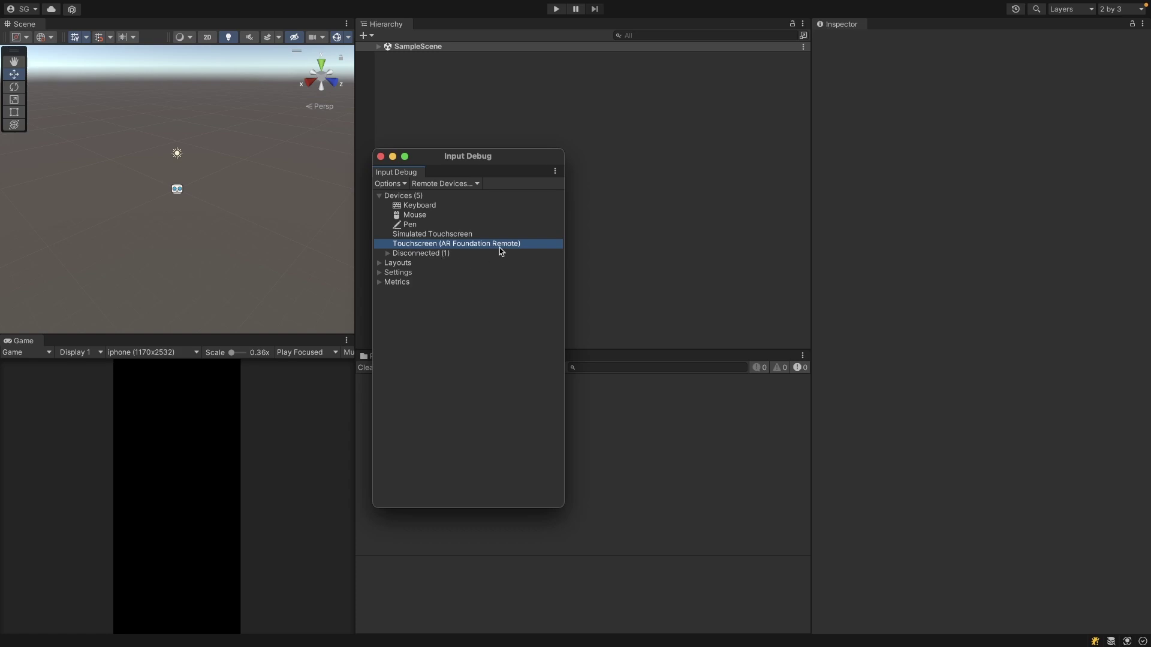